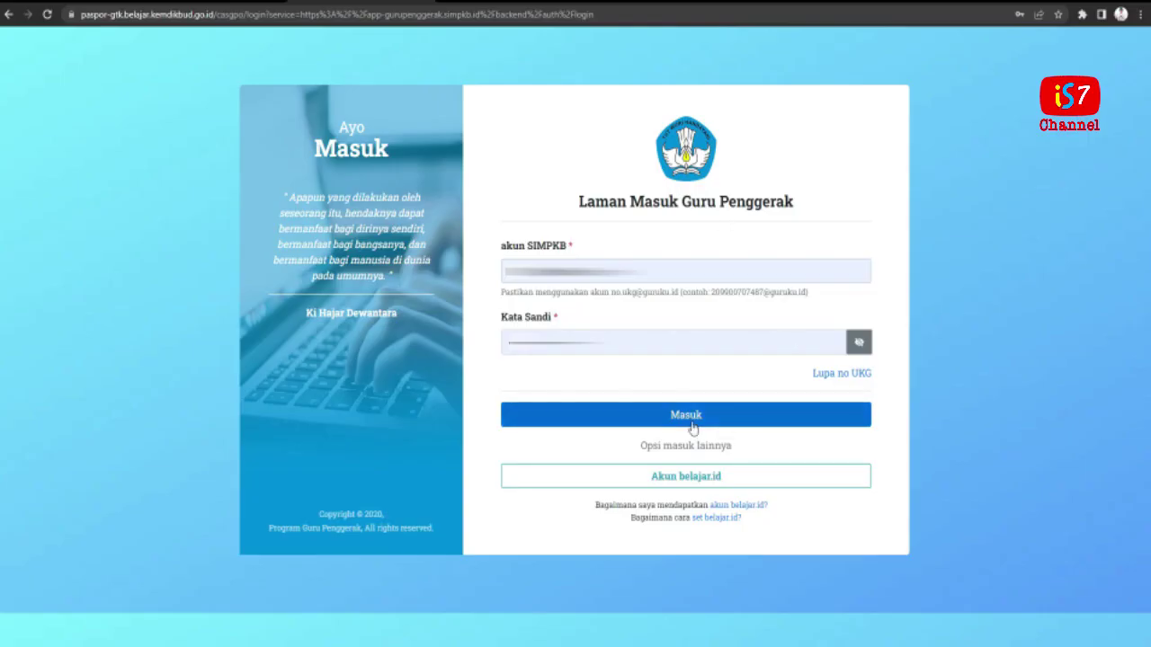
Sign in to the Guru Penggerak portal with the prefilled SIMPKB account and dismiss the Akun Belajar.id and Informasi notices
{"action": "left_click", "coordinate": [693, 419]}
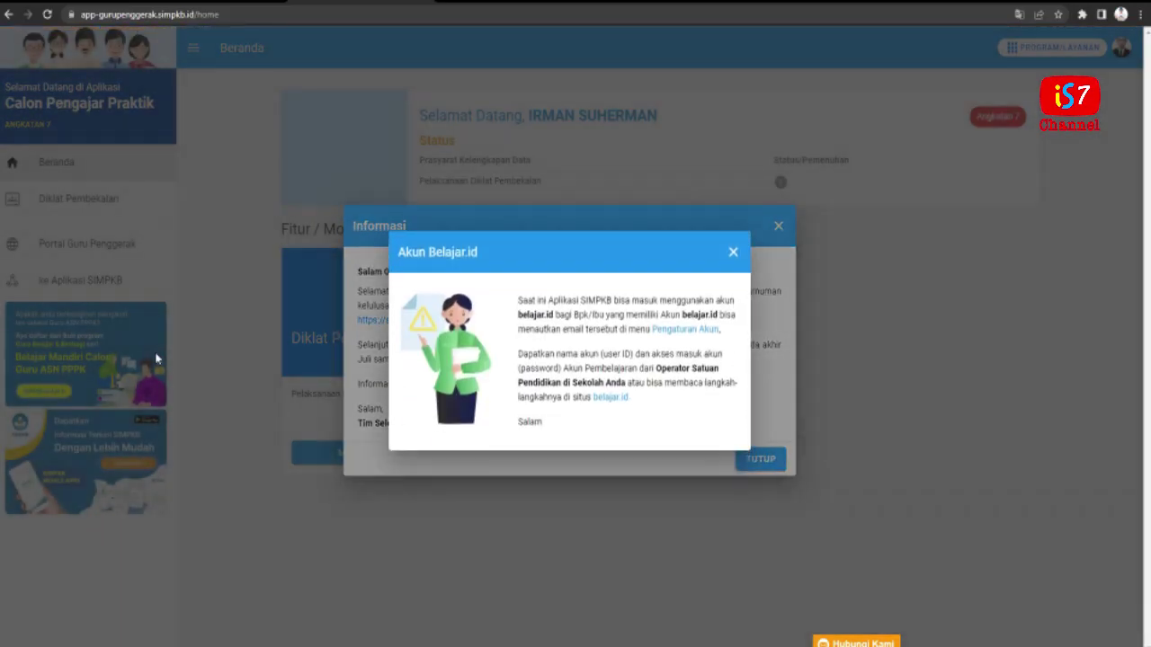
{"action": "left_click", "coordinate": [732, 252]}
{"action": "left_click", "coordinate": [778, 225]}
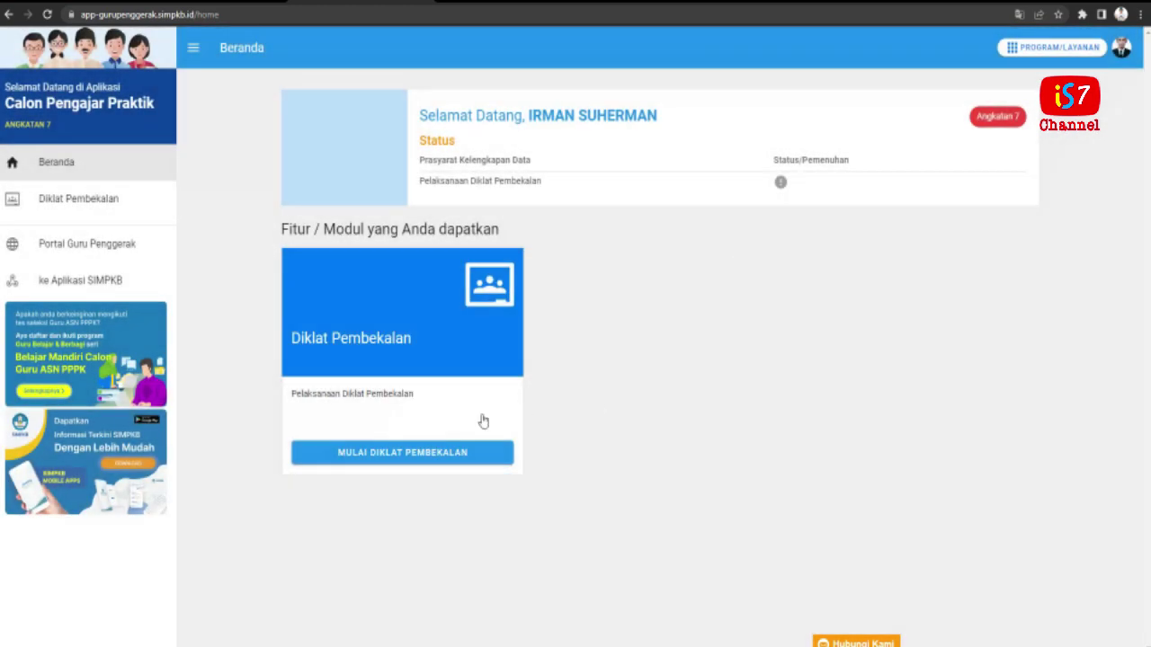
Start Diklat Pembekalan, choose the Kemendikbud institution, and open the module link for Kelas G1.21 in Diklatku
{"action": "left_click", "coordinate": [411, 454]}
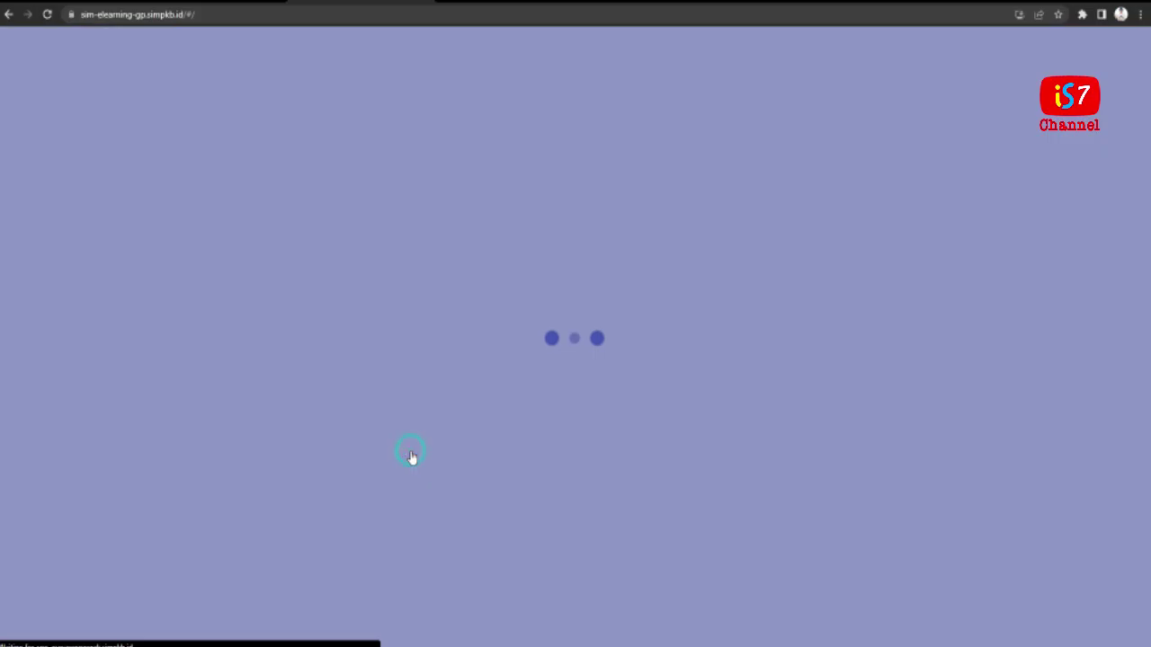
{"action": "scroll", "coordinate": [338, 582], "scroll_direction": "down", "scroll_amount": 2}
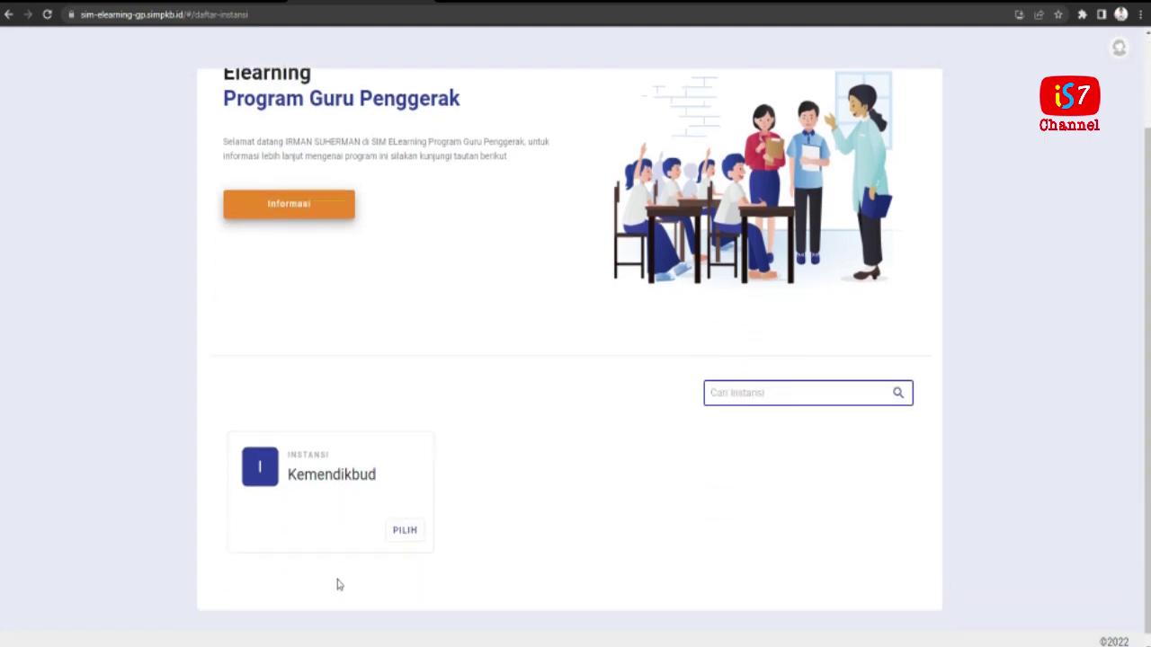
{"action": "left_click", "coordinate": [403, 523]}
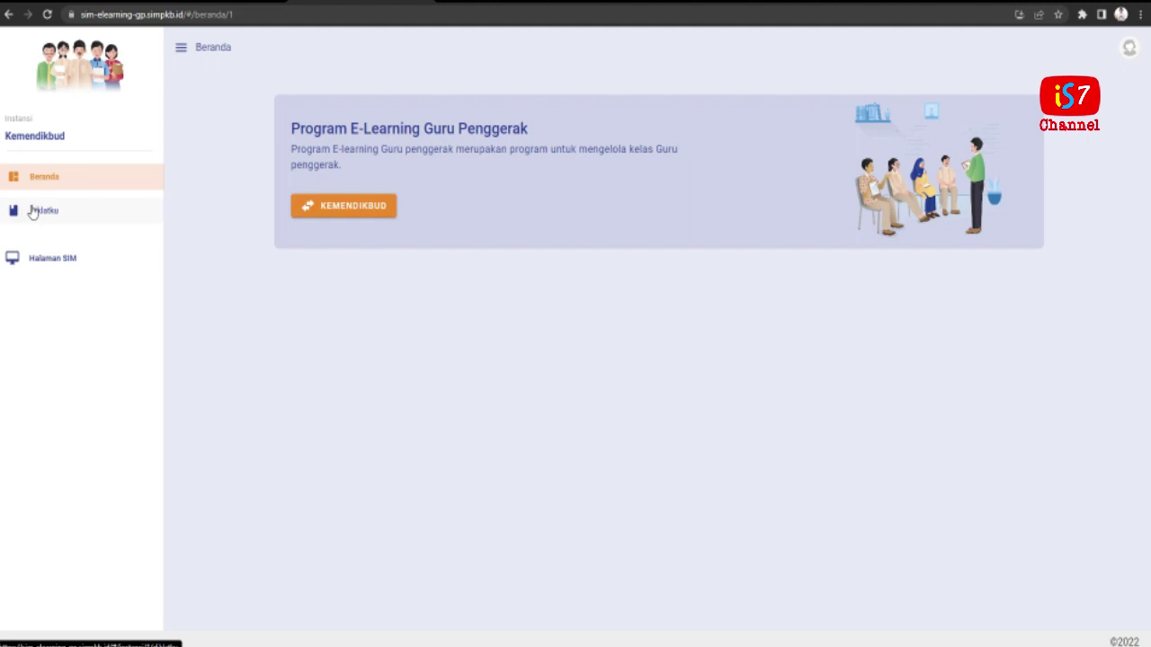
{"action": "left_click", "coordinate": [32, 211]}
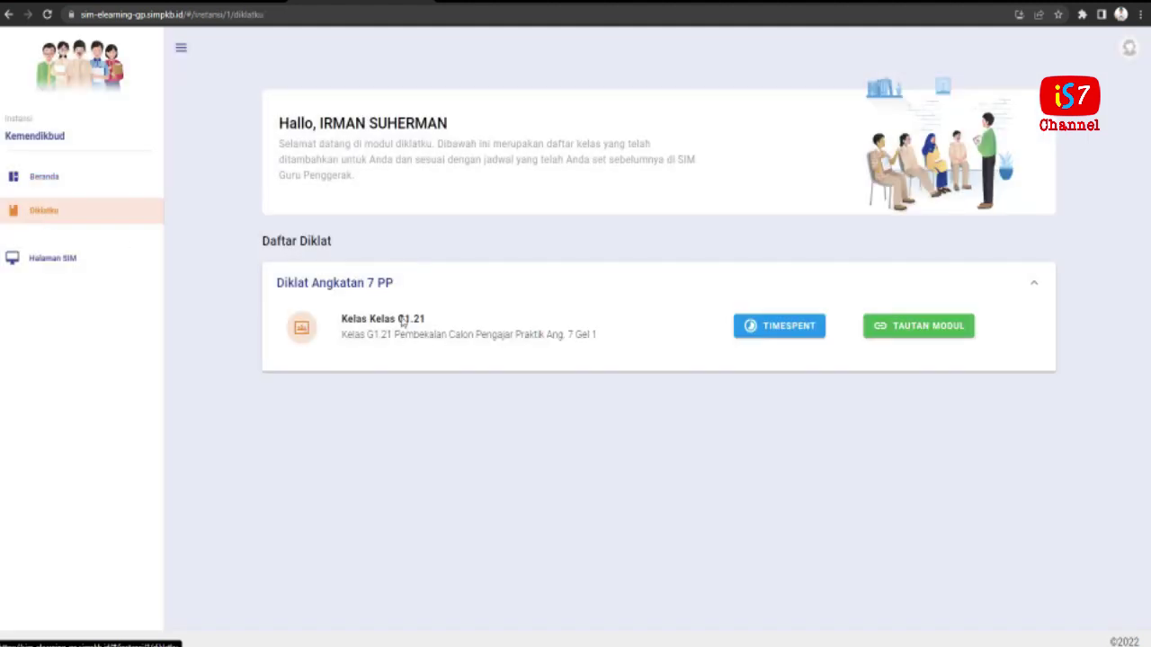
{"action": "left_click", "coordinate": [896, 328]}
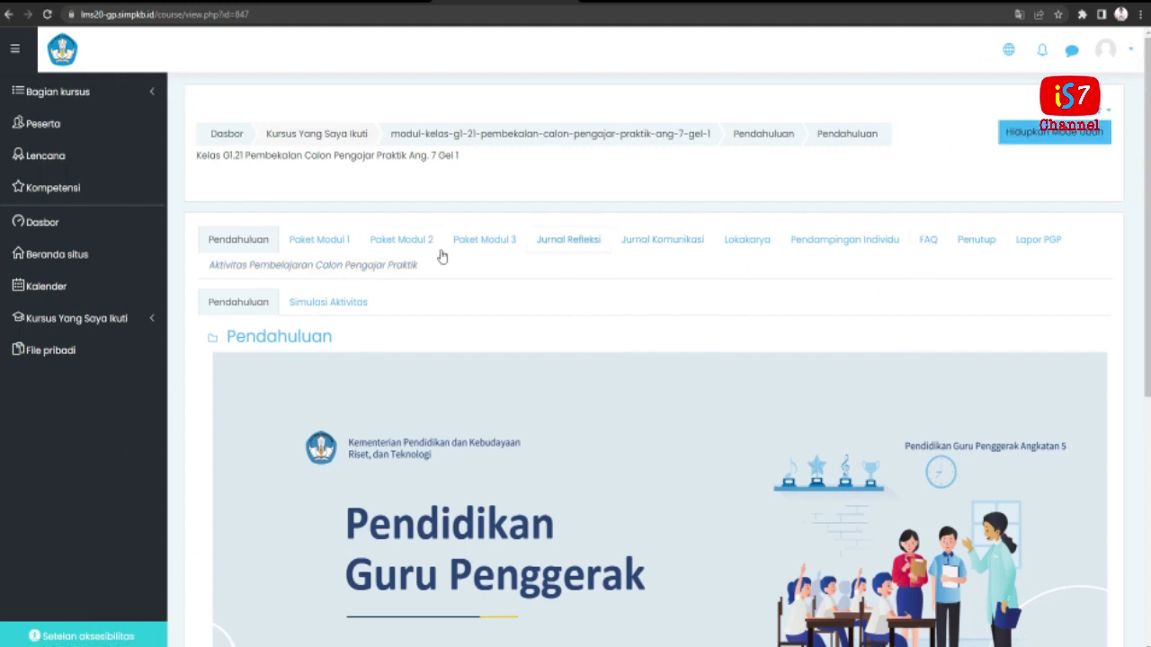
Switch the course role to Siswa
{"action": "left_click", "coordinate": [1123, 54]}
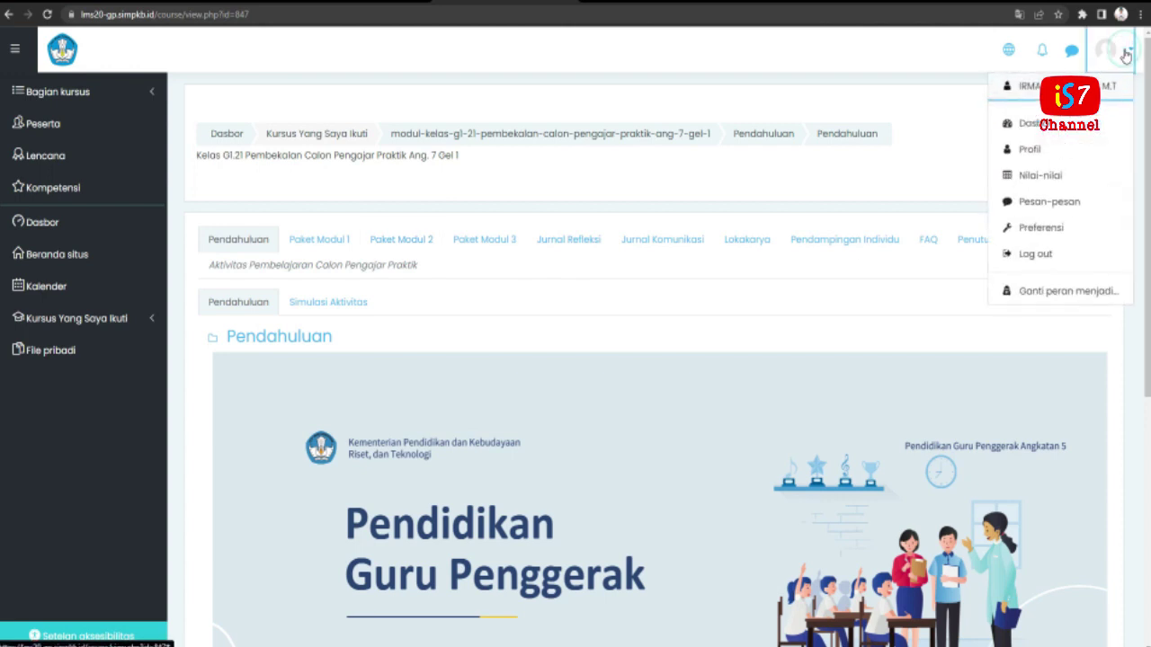
{"action": "left_click", "coordinate": [1061, 294]}
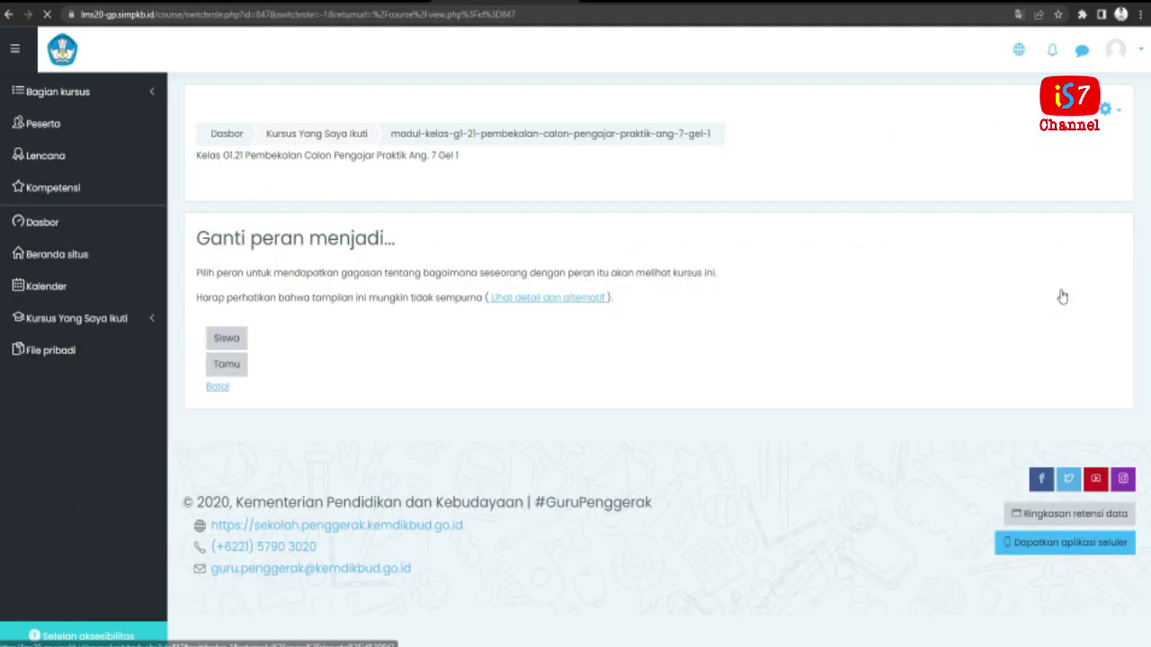
{"action": "left_click", "coordinate": [227, 339]}
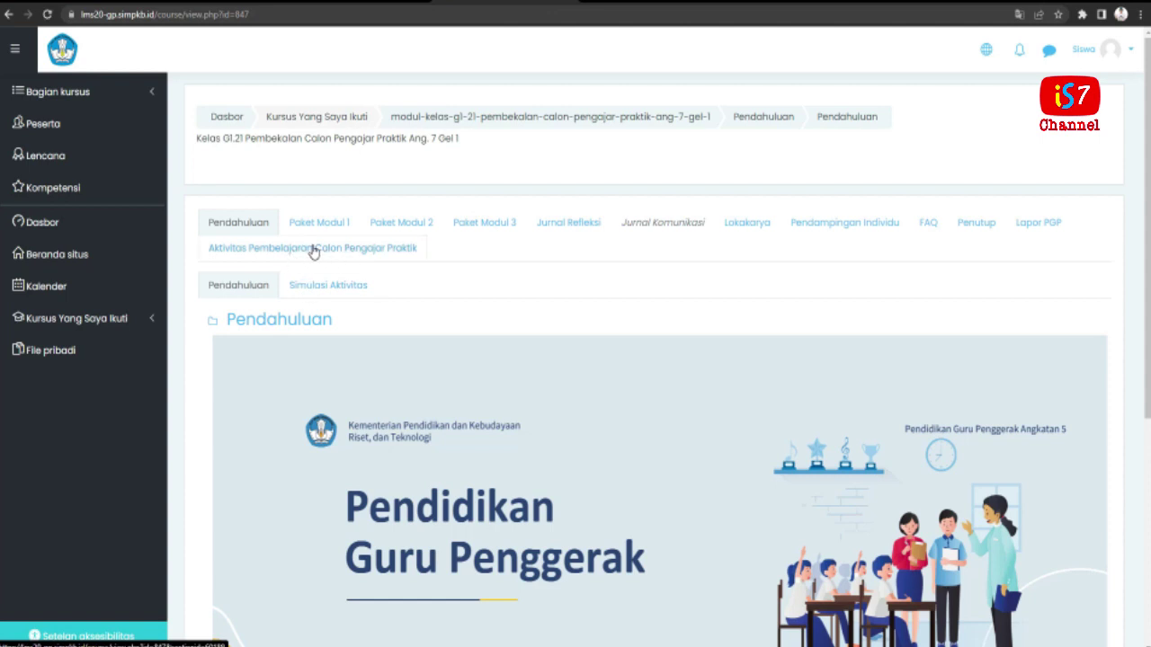
Open the account's user profile for editing with Ubah profil
{"action": "left_click", "coordinate": [1129, 54]}
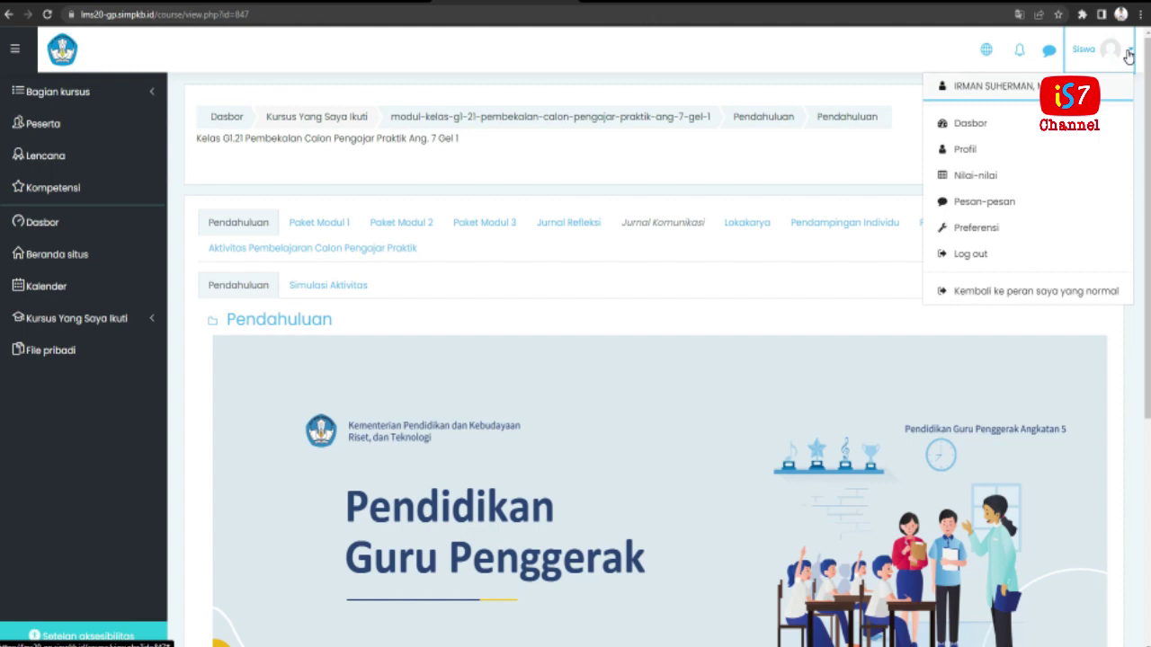
{"action": "left_click", "coordinate": [971, 152]}
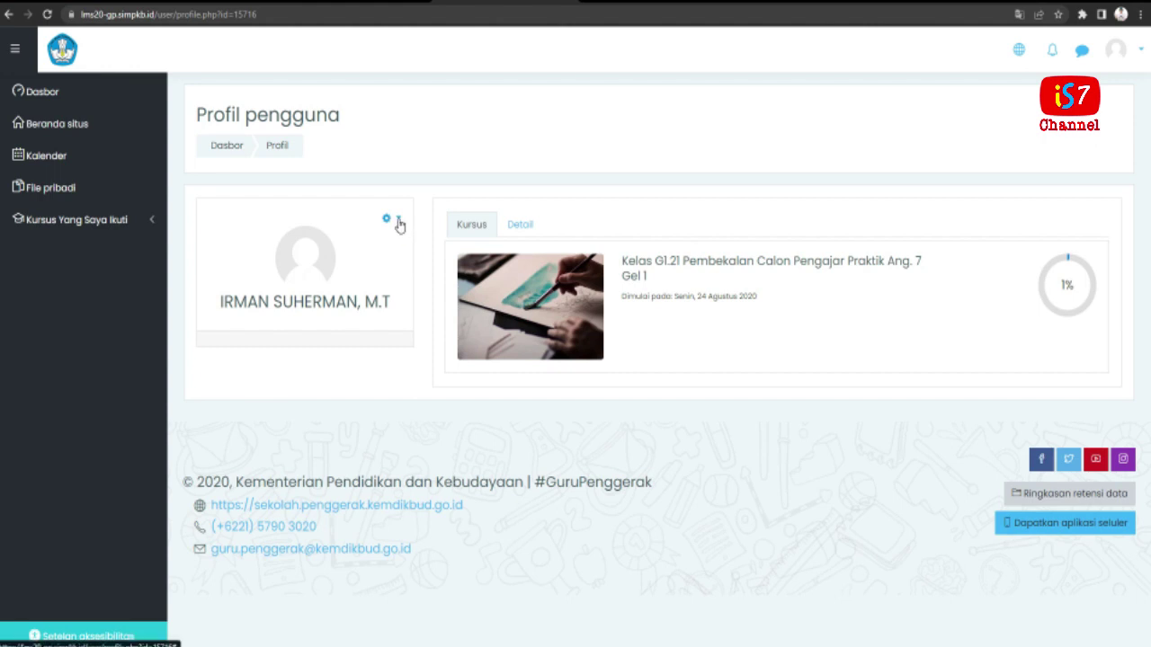
{"action": "left_click", "coordinate": [390, 221]}
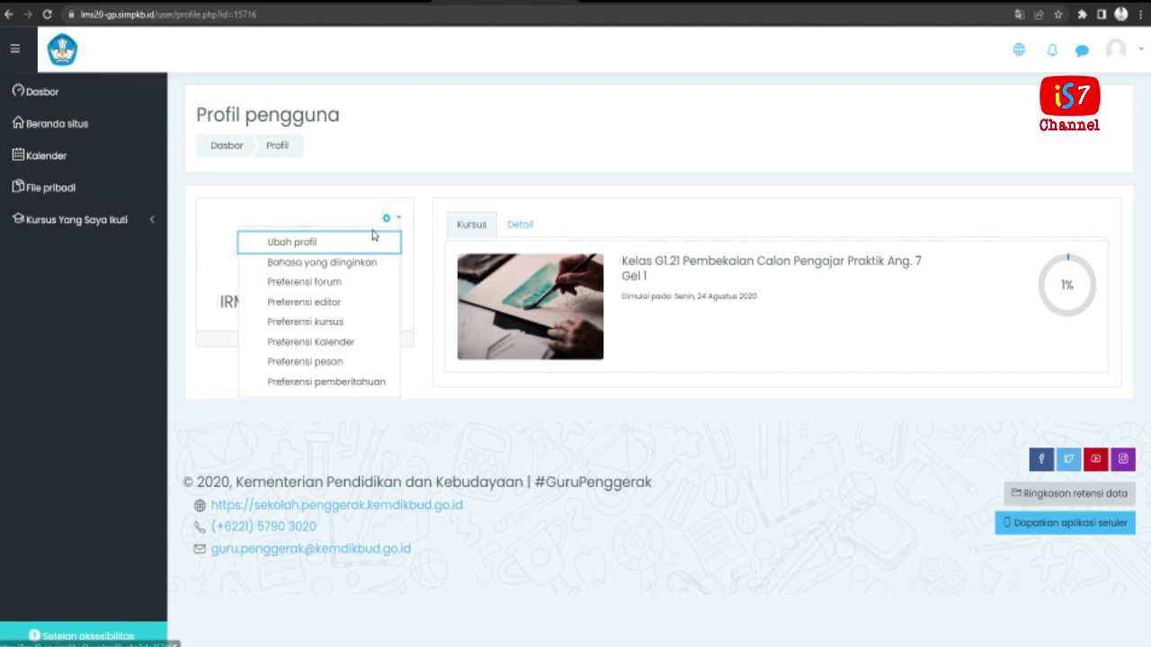
{"action": "left_click", "coordinate": [295, 243]}
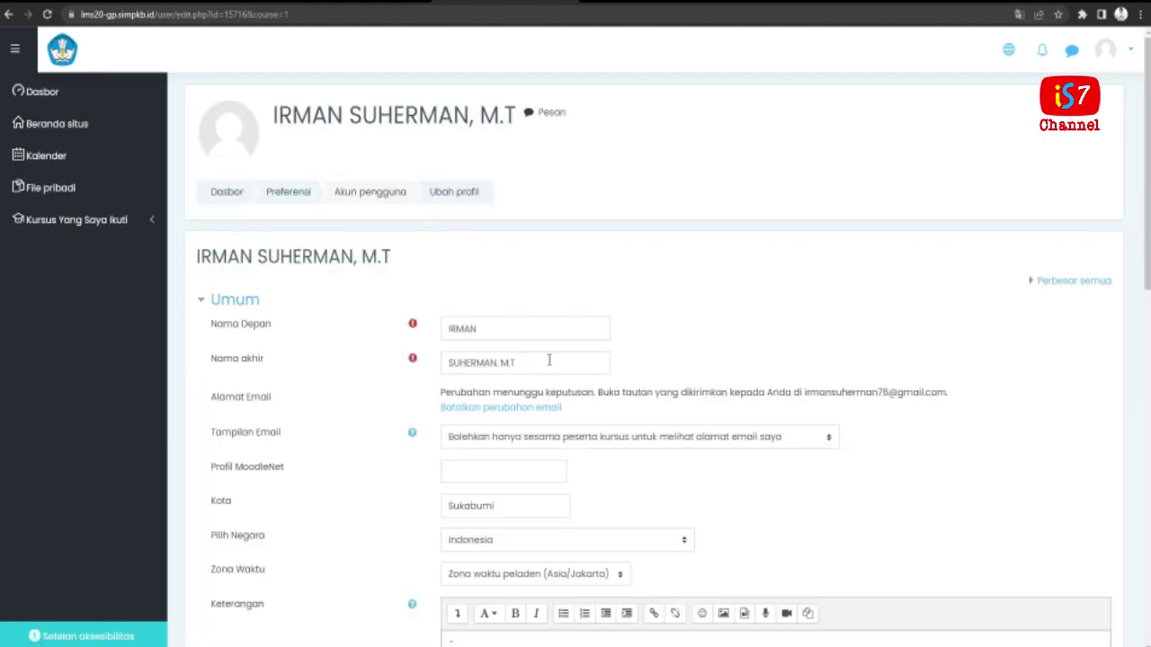
Upload "WhatsApp Image 2022-07-01 at 14.28.48" from the foto cgp folder as the new user photo, saved under the user's first name
{"action": "scroll", "coordinate": [549, 360], "scroll_direction": "down", "scroll_amount": 4}
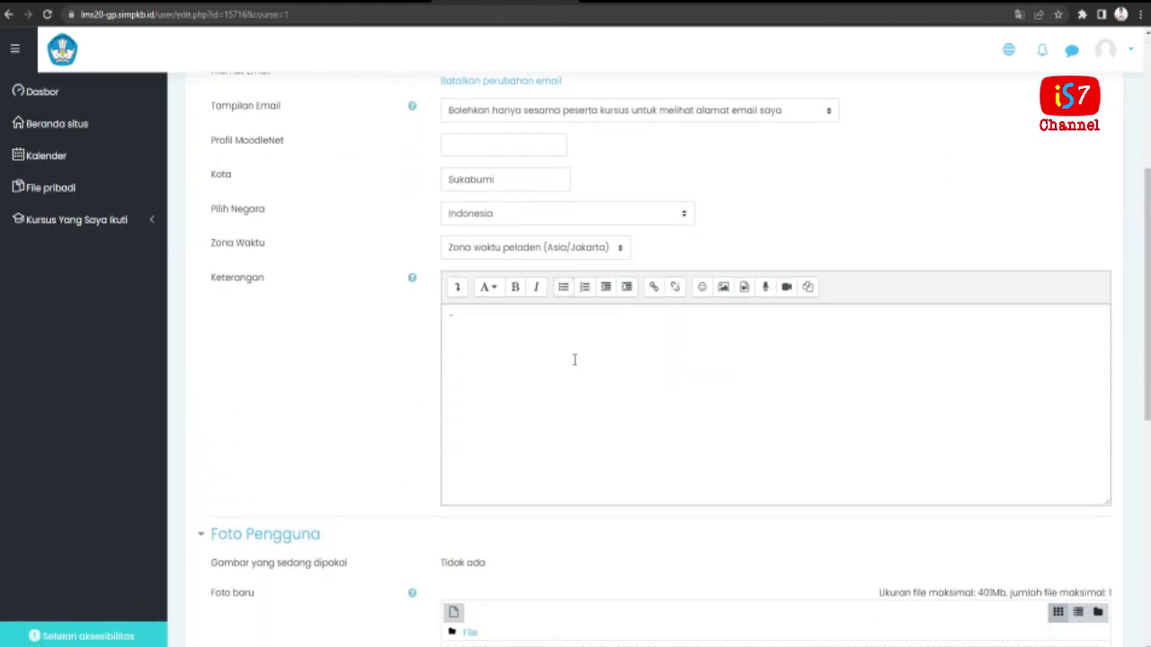
{"action": "scroll", "coordinate": [648, 349], "scroll_direction": "down", "scroll_amount": 5}
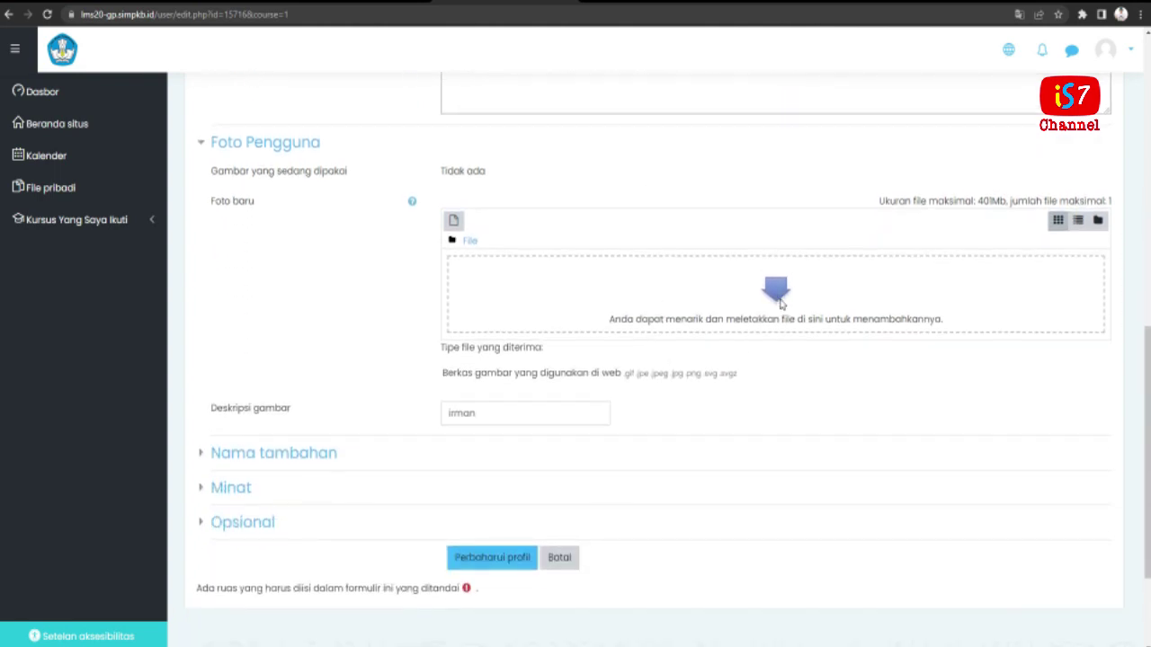
{"action": "left_click", "coordinate": [779, 303]}
{"action": "left_click", "coordinate": [402, 259]}
{"action": "left_click", "coordinate": [503, 291]}
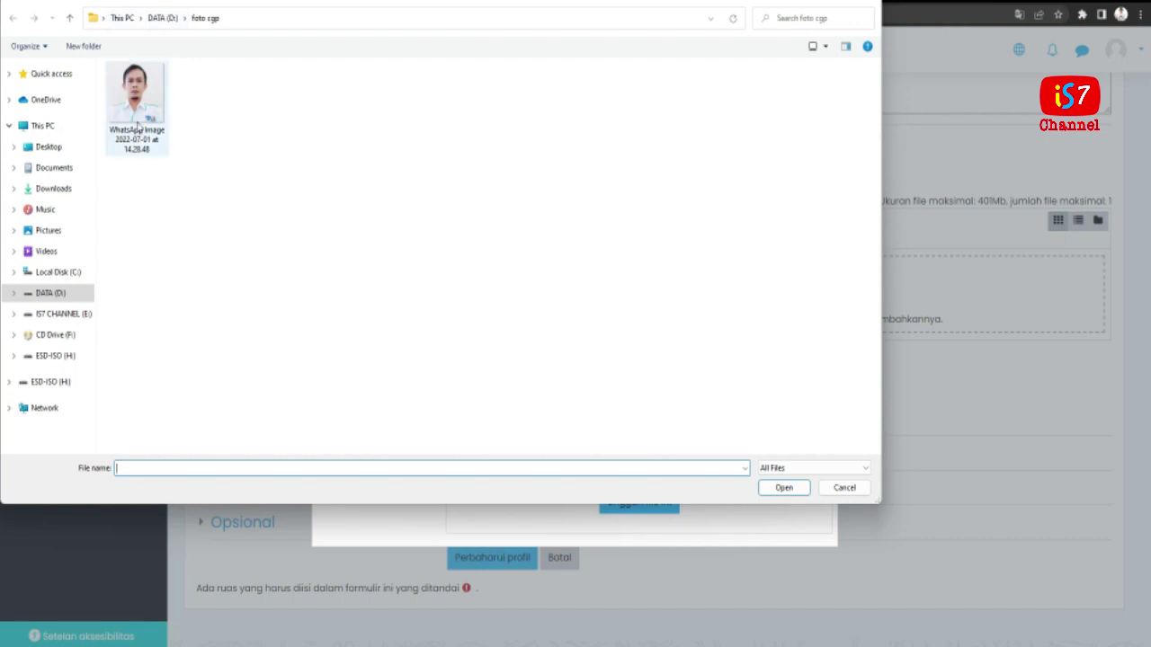
{"action": "left_click", "coordinate": [137, 126]}
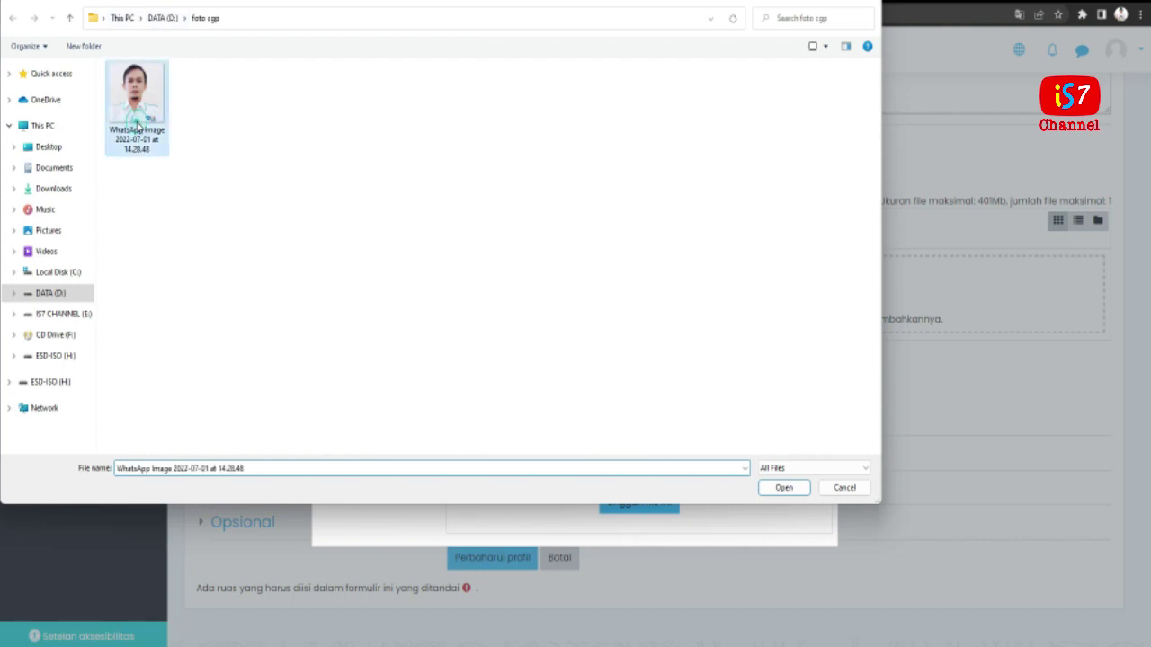
{"action": "left_click", "coordinate": [784, 487]}
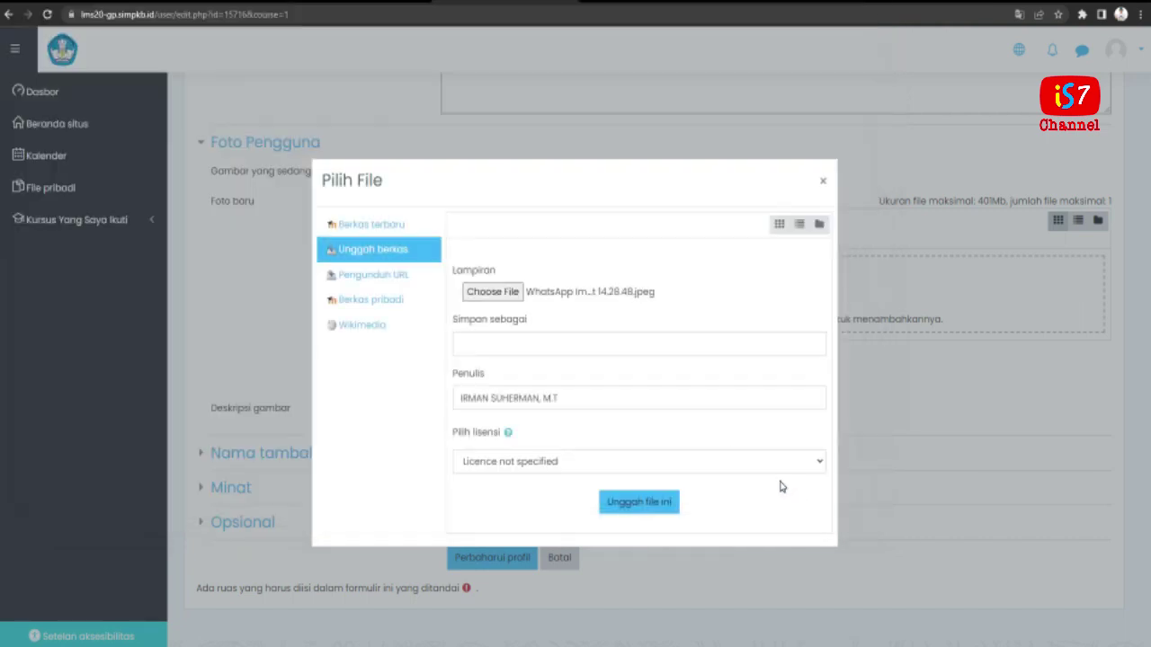
{"action": "left_click", "coordinate": [538, 339]}
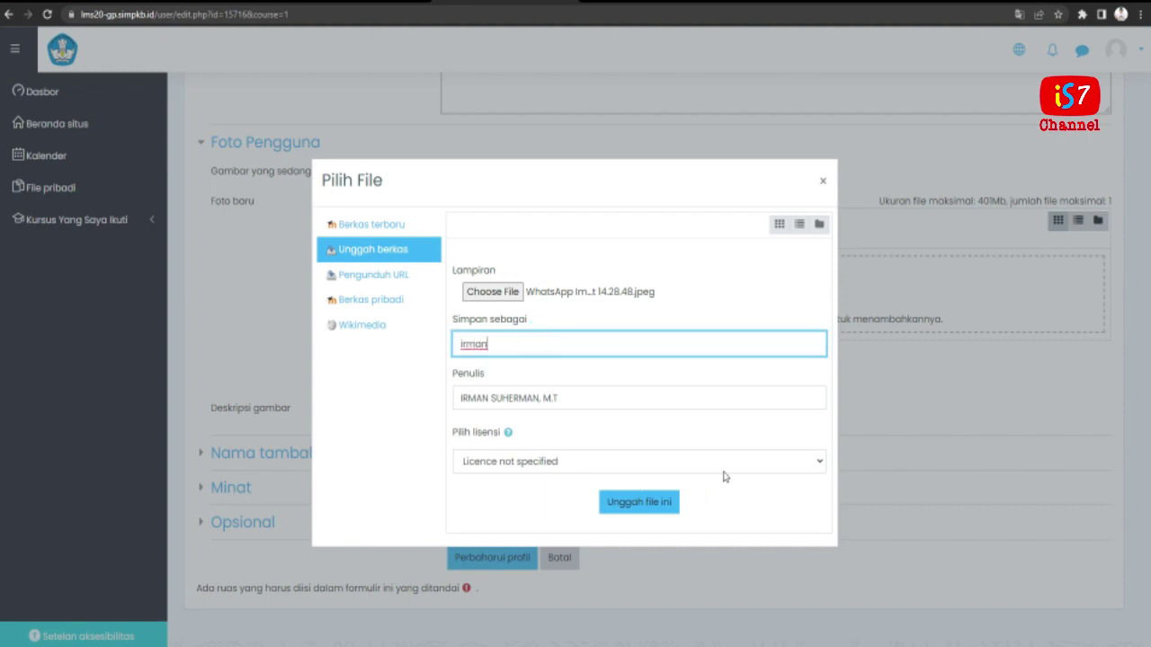
{"action": "left_click", "coordinate": [657, 510]}
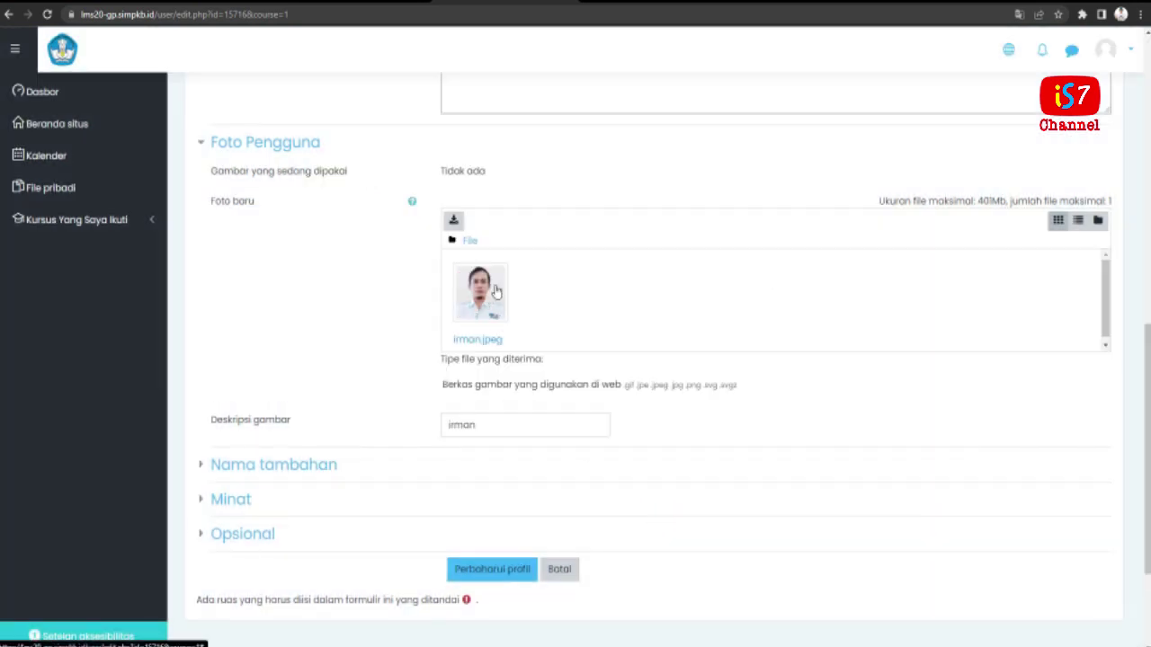
Under Nama tambahan, fill in the phonetic first name and the phonetic original name, leaving the middle and alternative names blank
{"action": "scroll", "coordinate": [404, 396], "scroll_direction": "down", "scroll_amount": 2}
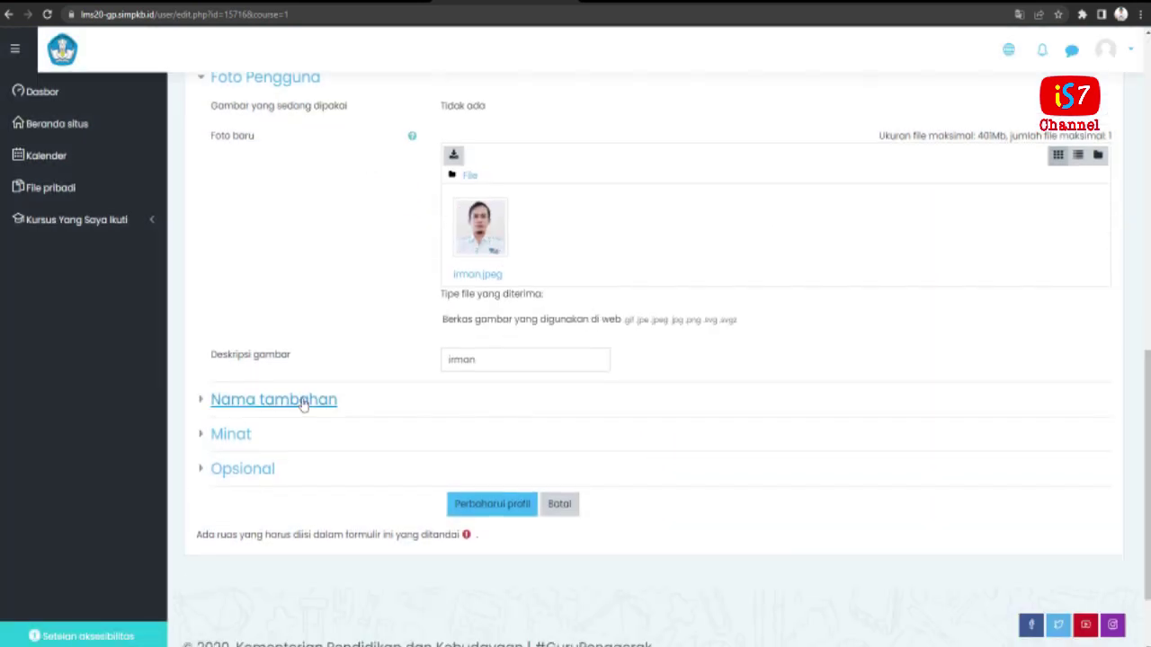
{"action": "left_click", "coordinate": [236, 409]}
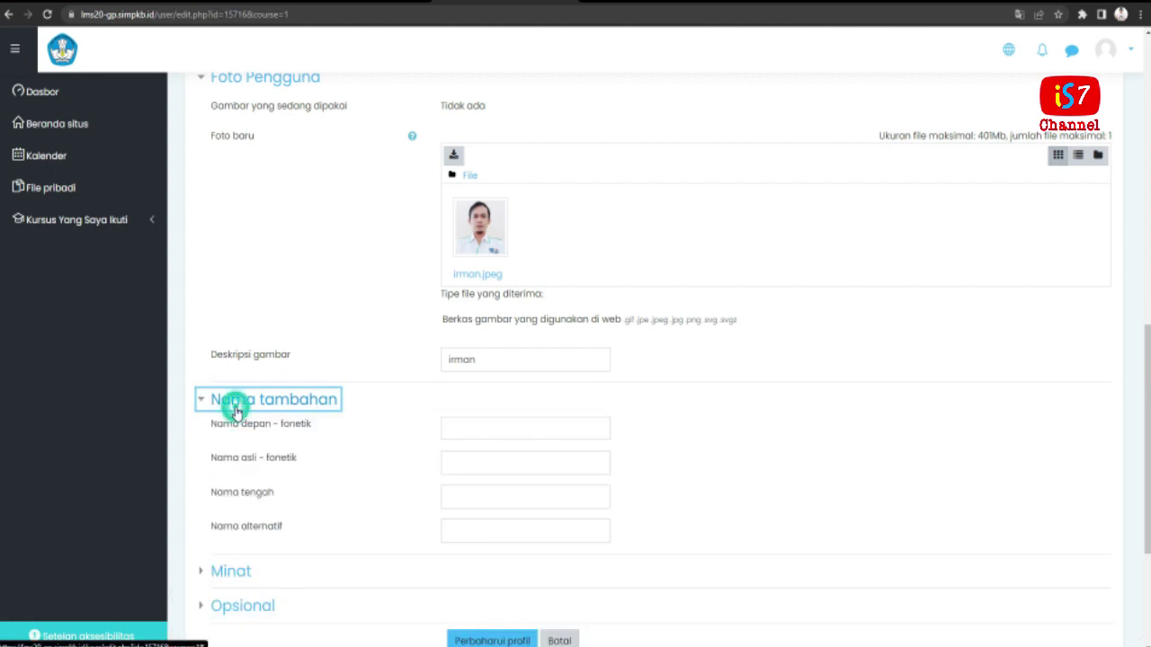
{"action": "left_click", "coordinate": [493, 433]}
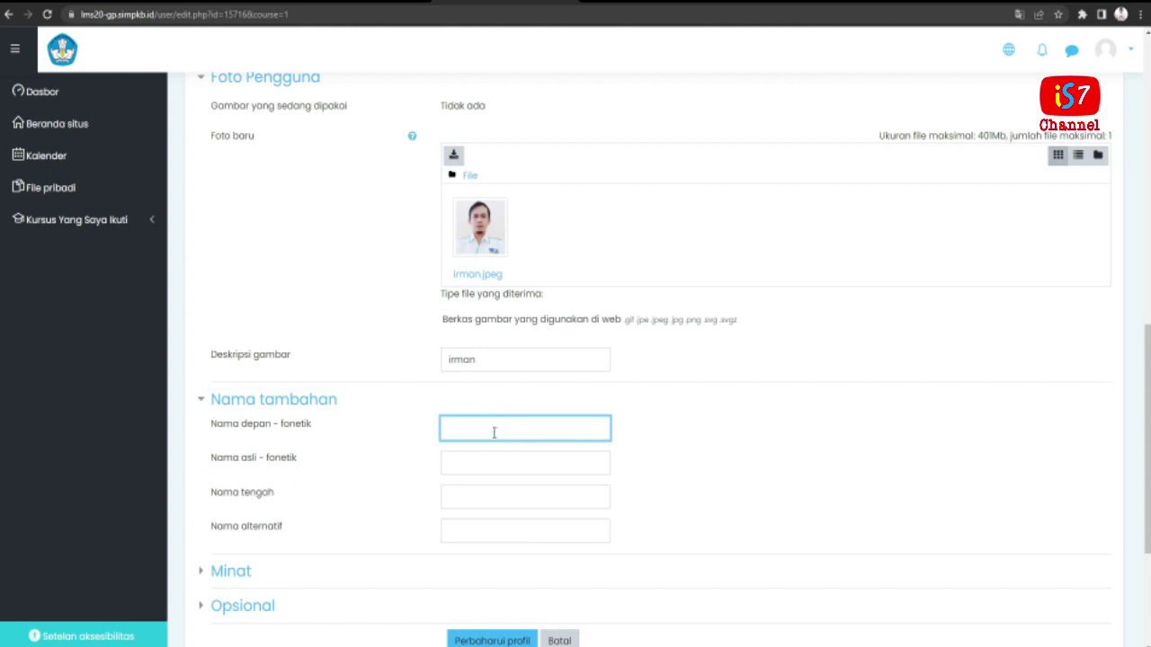
{"action": "key", "text": "Tab"}
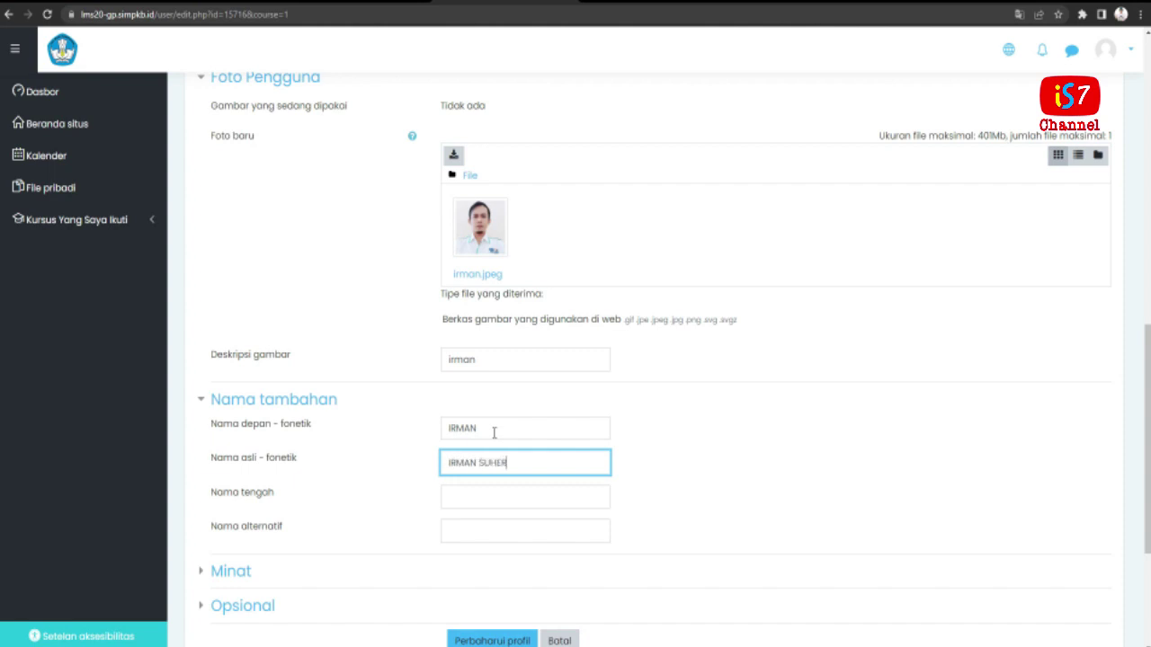
{"action": "key", "text": "Tab"}
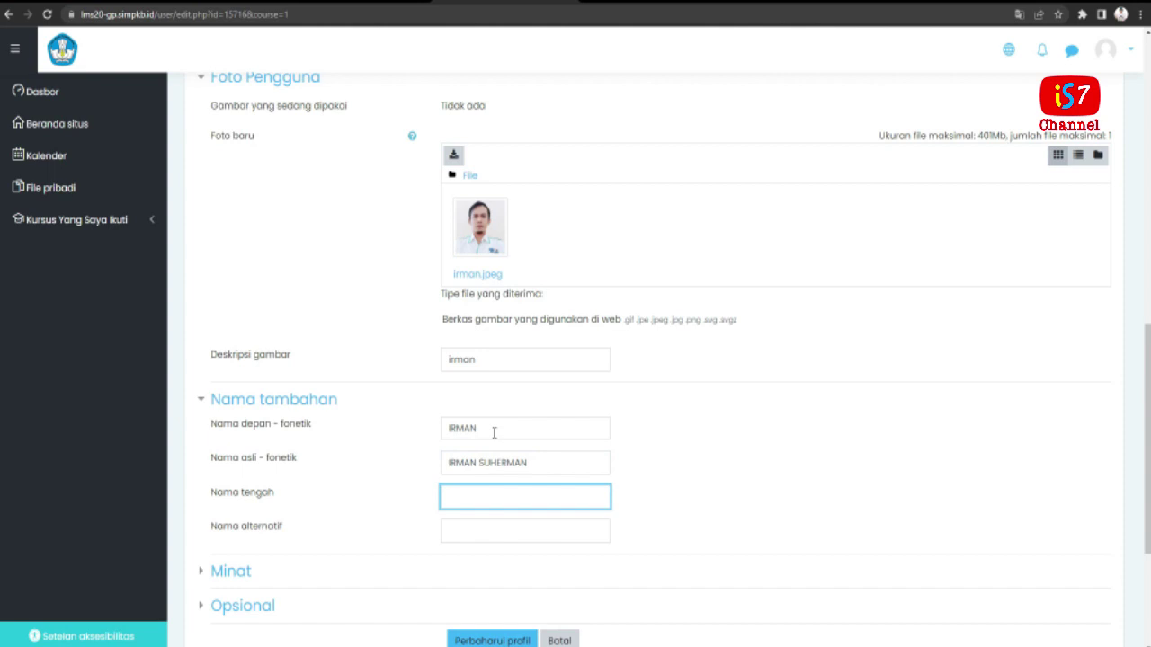
{"action": "key", "text": "Tab"}
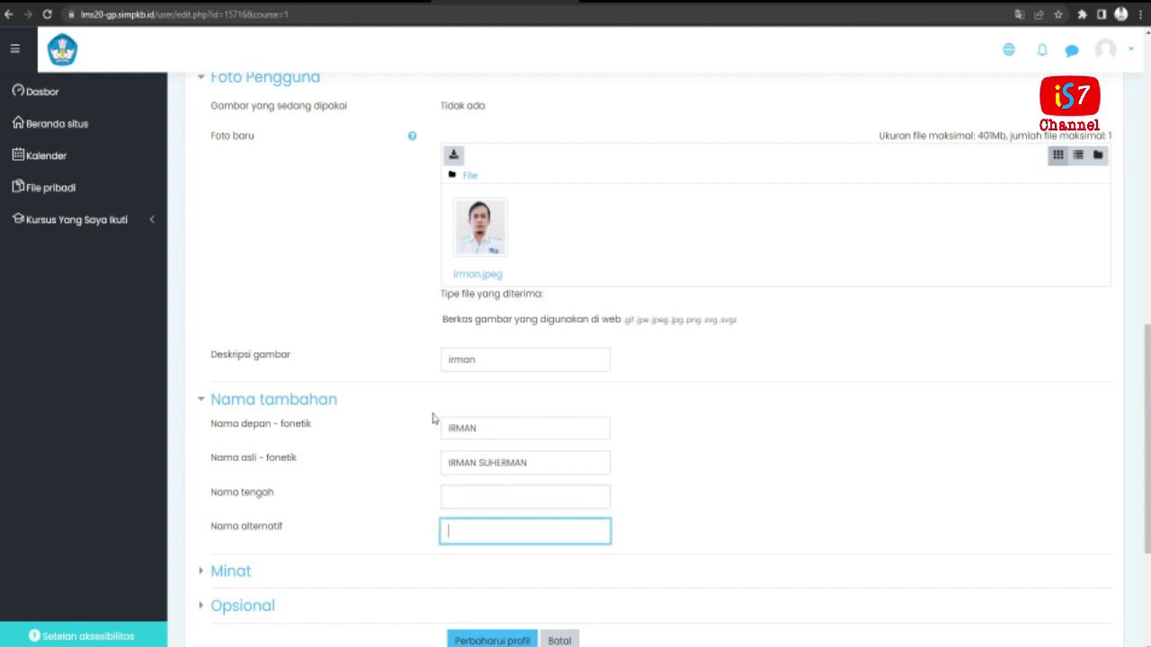
Enter the tag #ngonten in the list of interests under Minat
{"action": "scroll", "coordinate": [315, 480], "scroll_direction": "down", "scroll_amount": 3}
{"action": "left_click", "coordinate": [232, 379]}
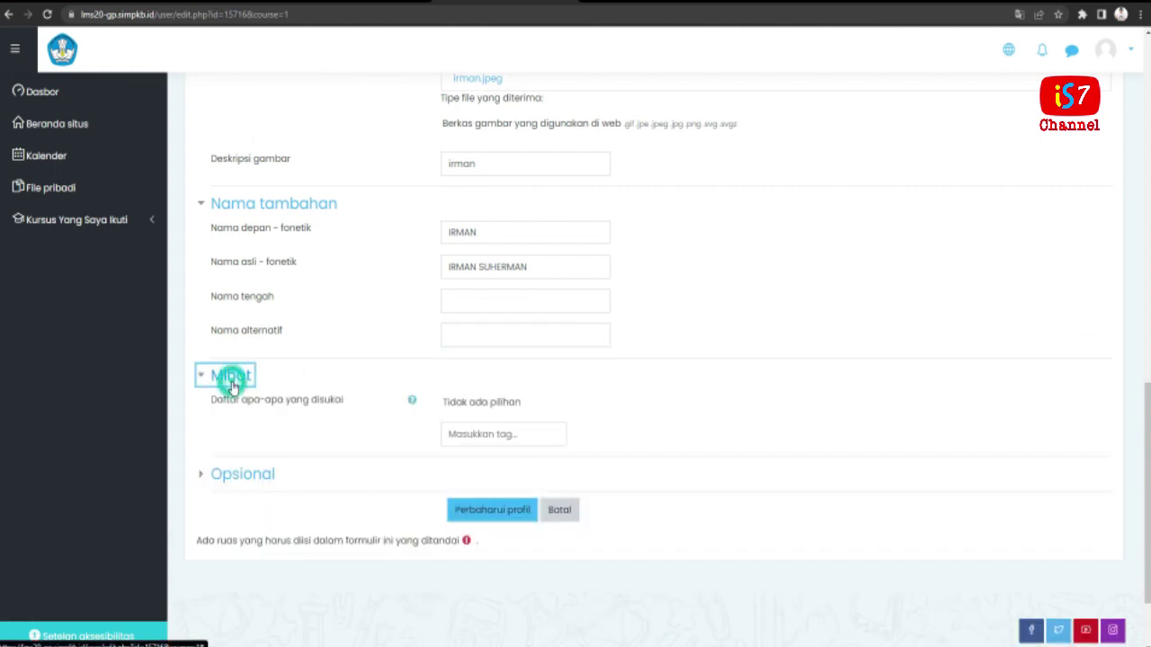
{"action": "left_click", "coordinate": [537, 434]}
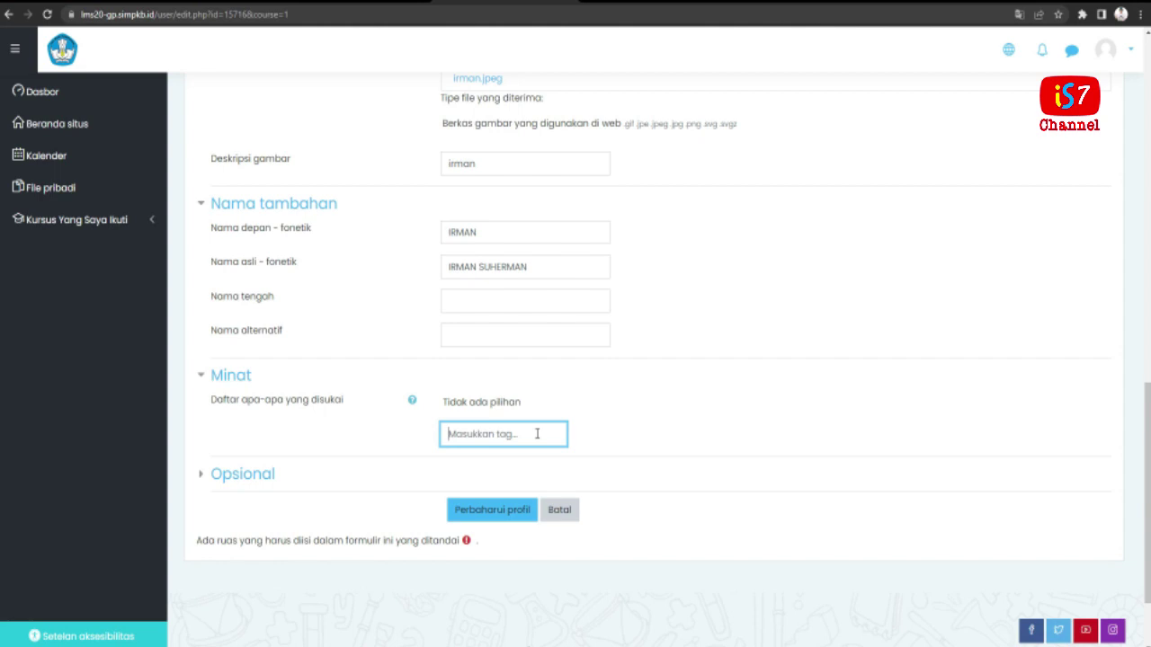
{"action": "type", "text": "#"}
{"action": "scroll", "coordinate": [669, 460], "scroll_direction": "up", "scroll_amount": 2}
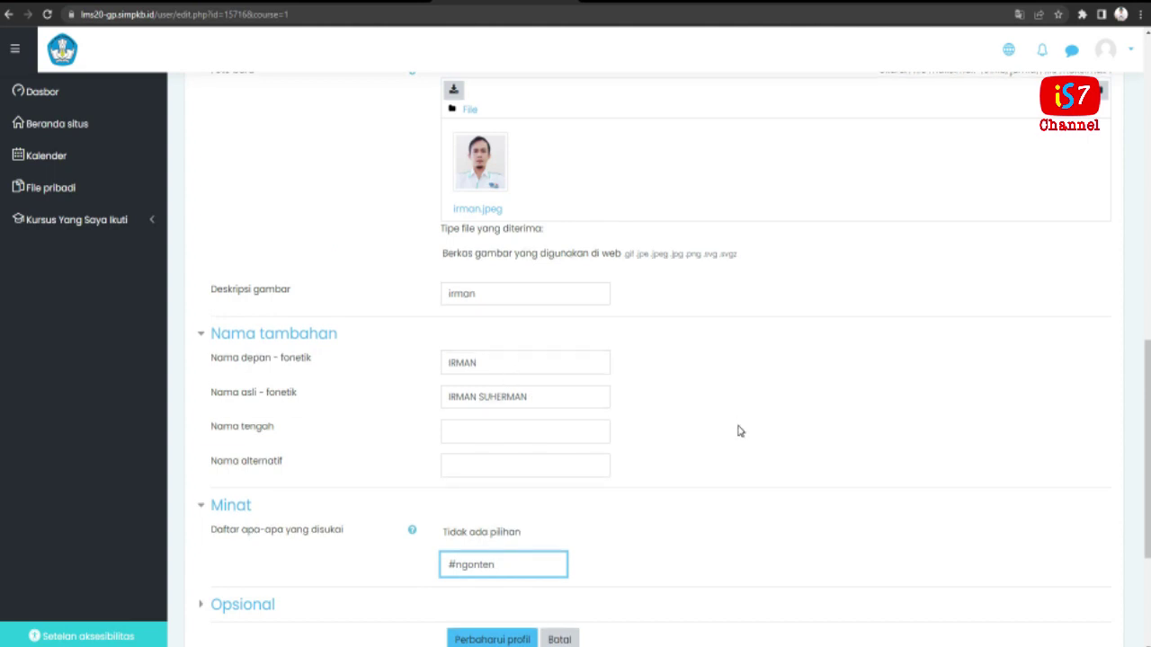
Check the uploaded photo and filled-in fields, and save the changes with Perbaharui profil
{"action": "scroll", "coordinate": [739, 430], "scroll_direction": "down", "scroll_amount": 3}
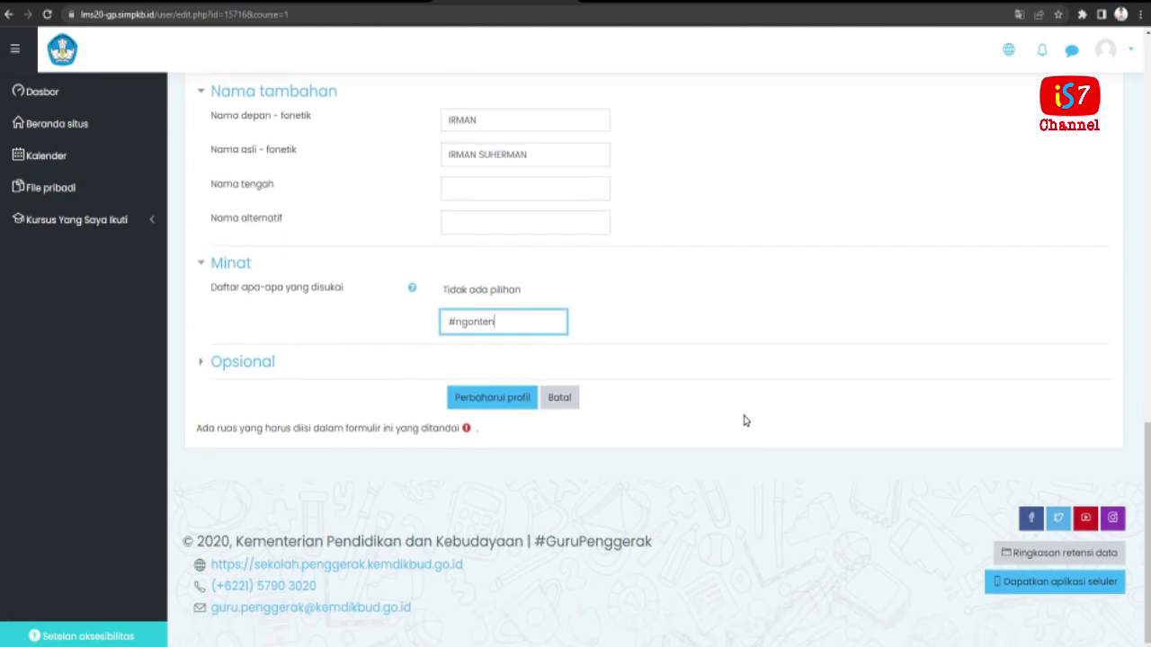
{"action": "left_click", "coordinate": [494, 399]}
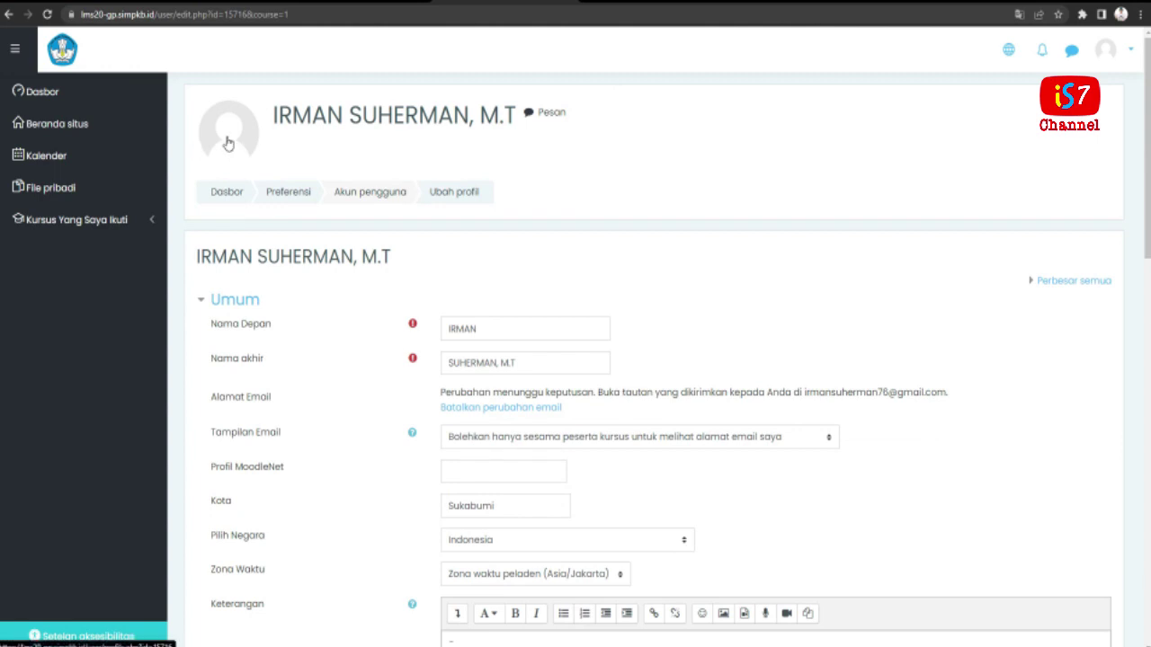
{"action": "scroll", "coordinate": [226, 144], "scroll_direction": "down", "scroll_amount": 7}
{"action": "scroll", "coordinate": [465, 303], "scroll_direction": "down", "scroll_amount": 1}
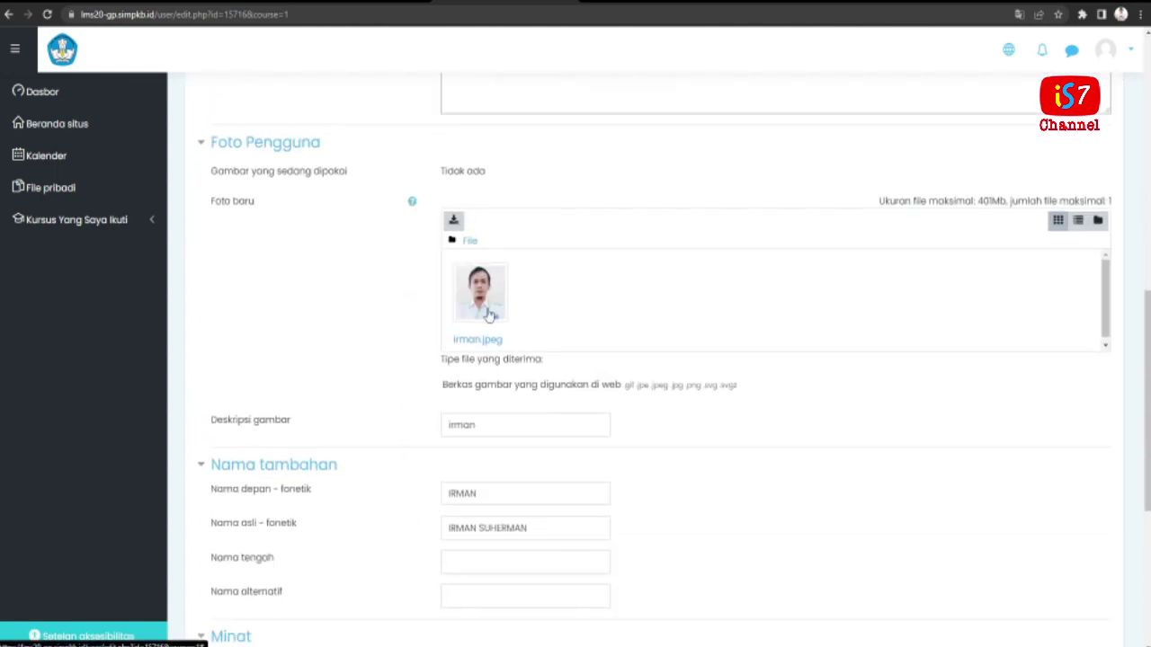
{"action": "scroll", "coordinate": [557, 351], "scroll_direction": "down", "scroll_amount": 5}
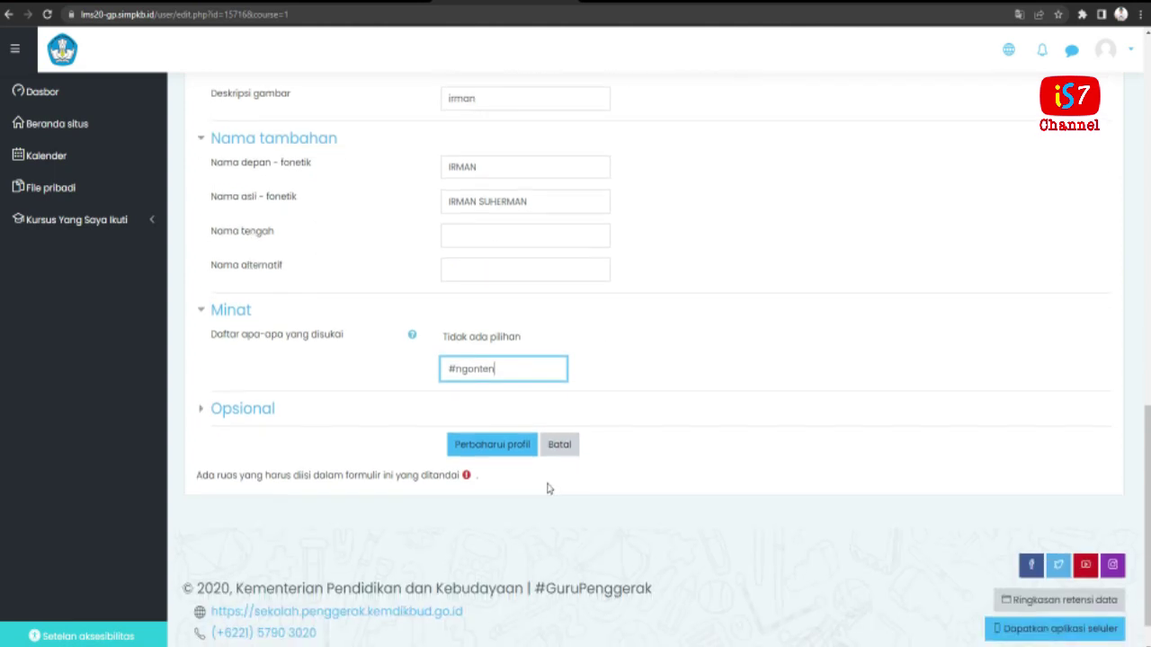
{"action": "left_click", "coordinate": [491, 457]}
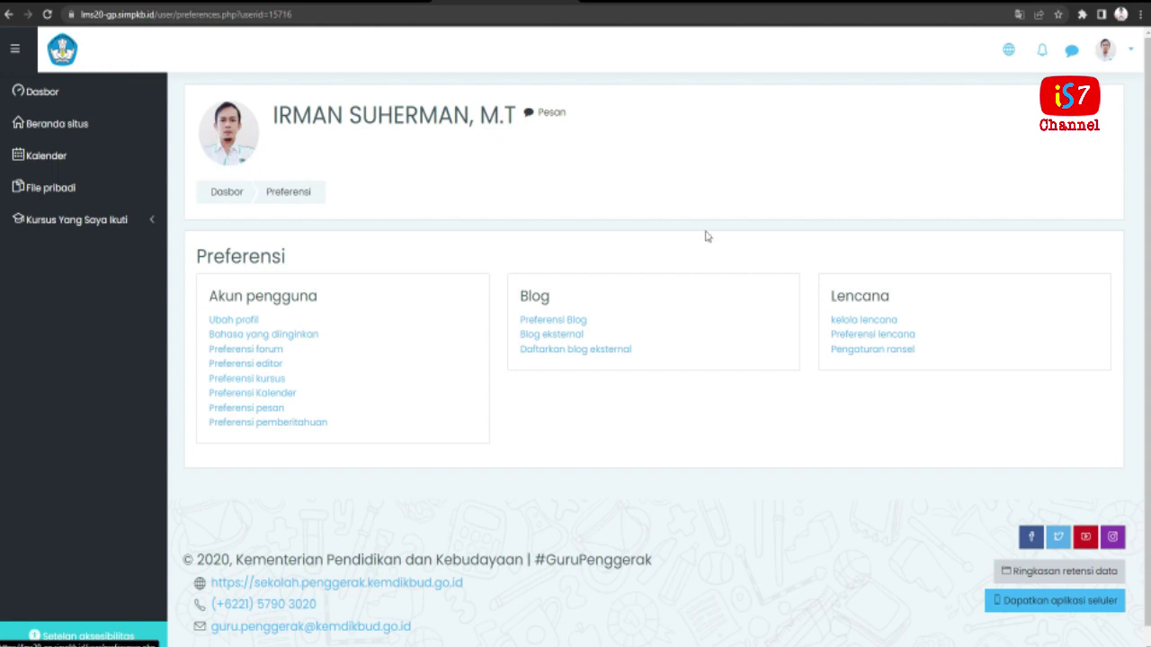
Open the Dasbor page from the account options and view the filter choices of the Gambaran kursus course overview
{"action": "left_click", "coordinate": [1106, 57]}
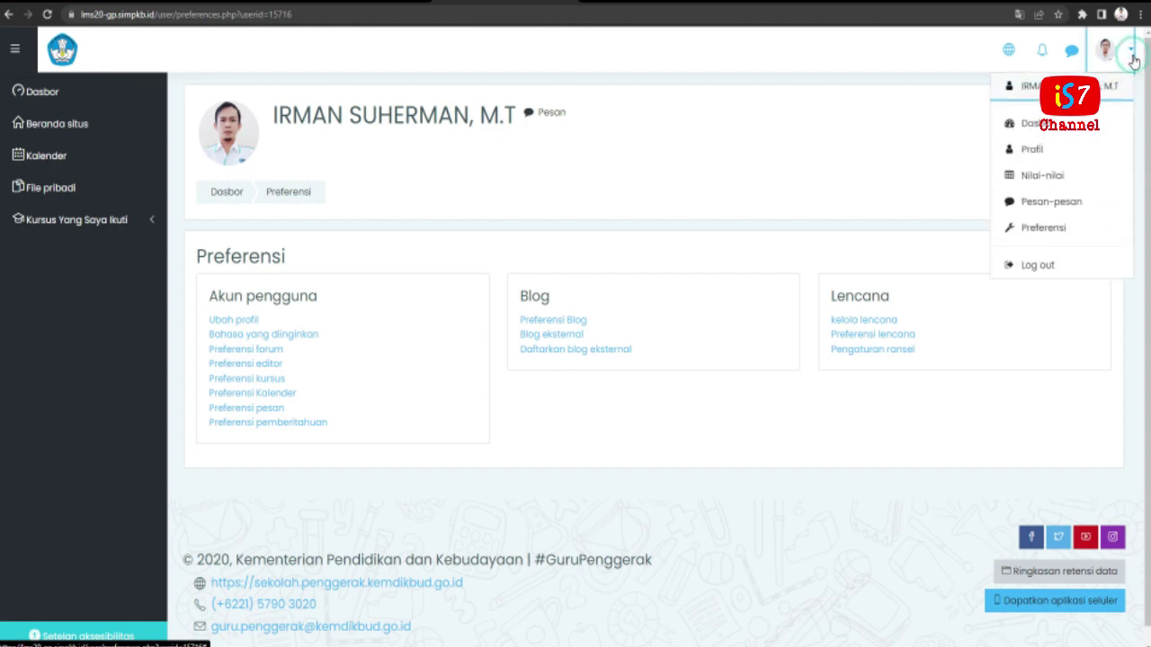
{"action": "left_click", "coordinate": [1030, 131]}
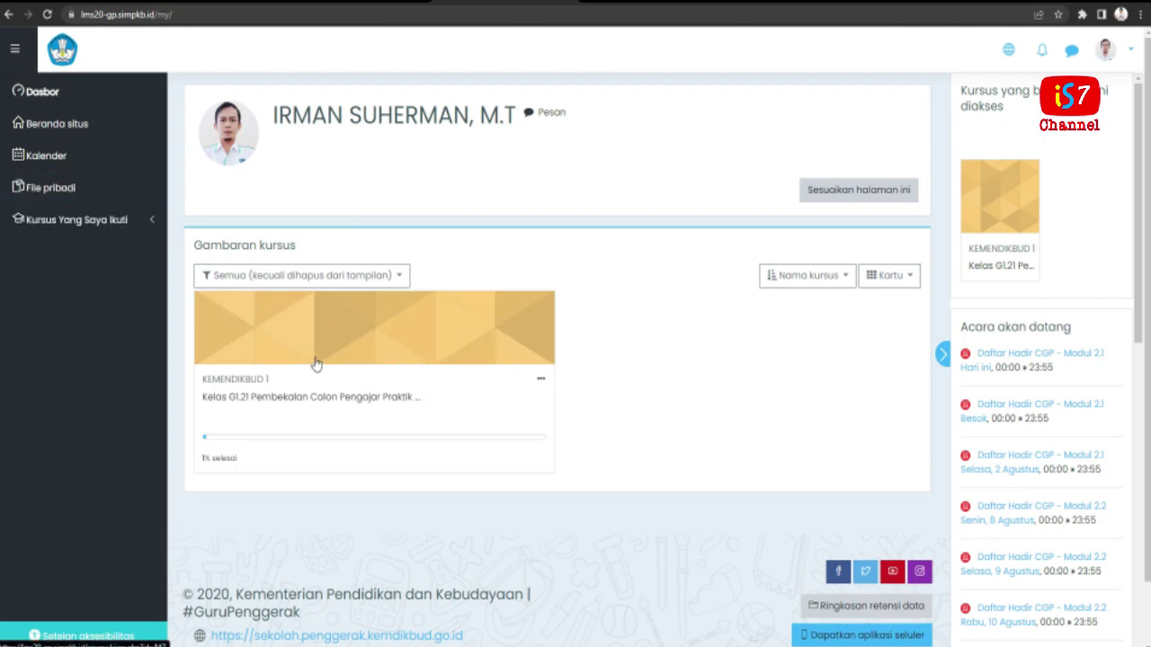
{"action": "left_click", "coordinate": [390, 279]}
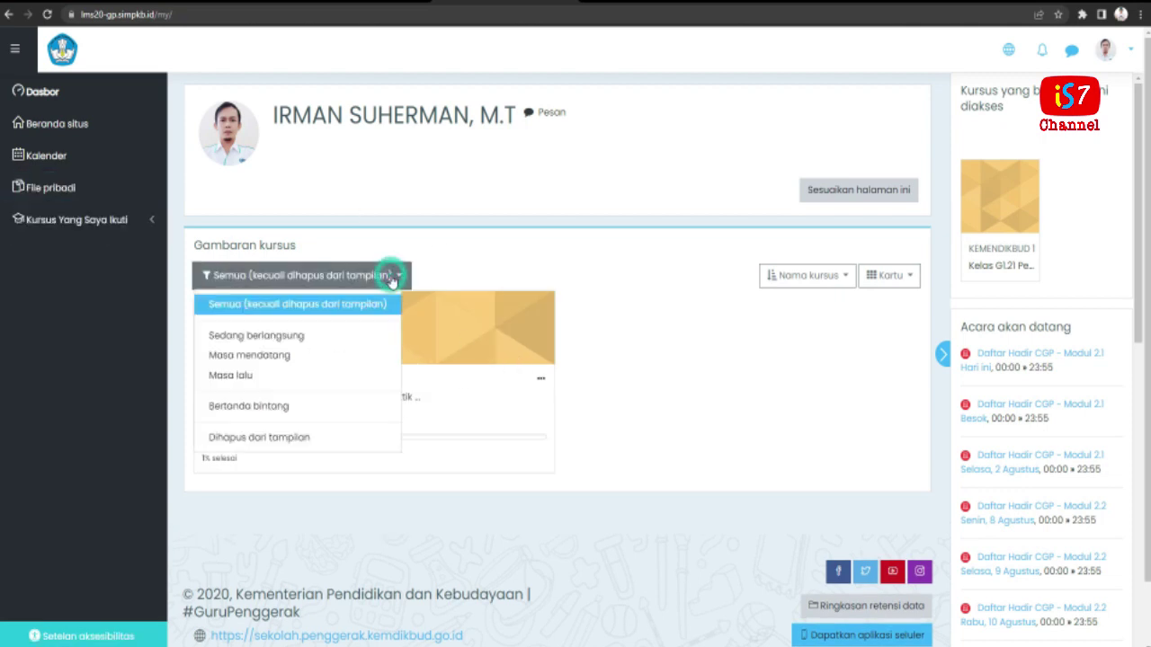
{"action": "left_click", "coordinate": [553, 275]}
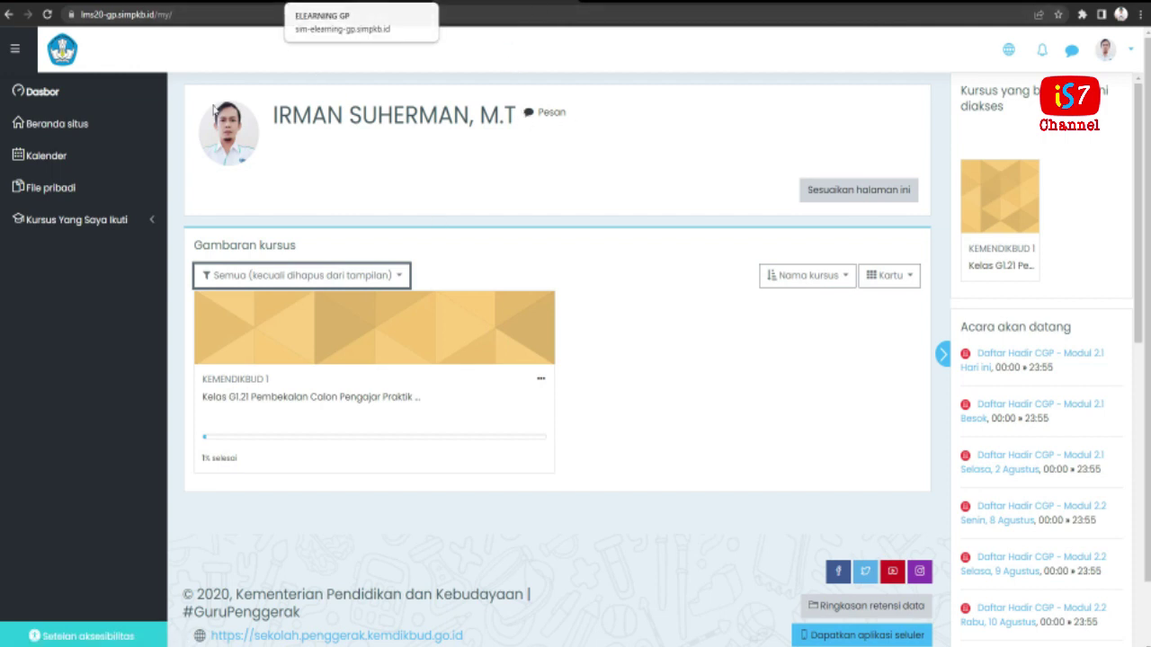
Open Beranda situs and look through the Kategori kursus list and the courses under Kursus yang tersedia
{"action": "left_click", "coordinate": [75, 133]}
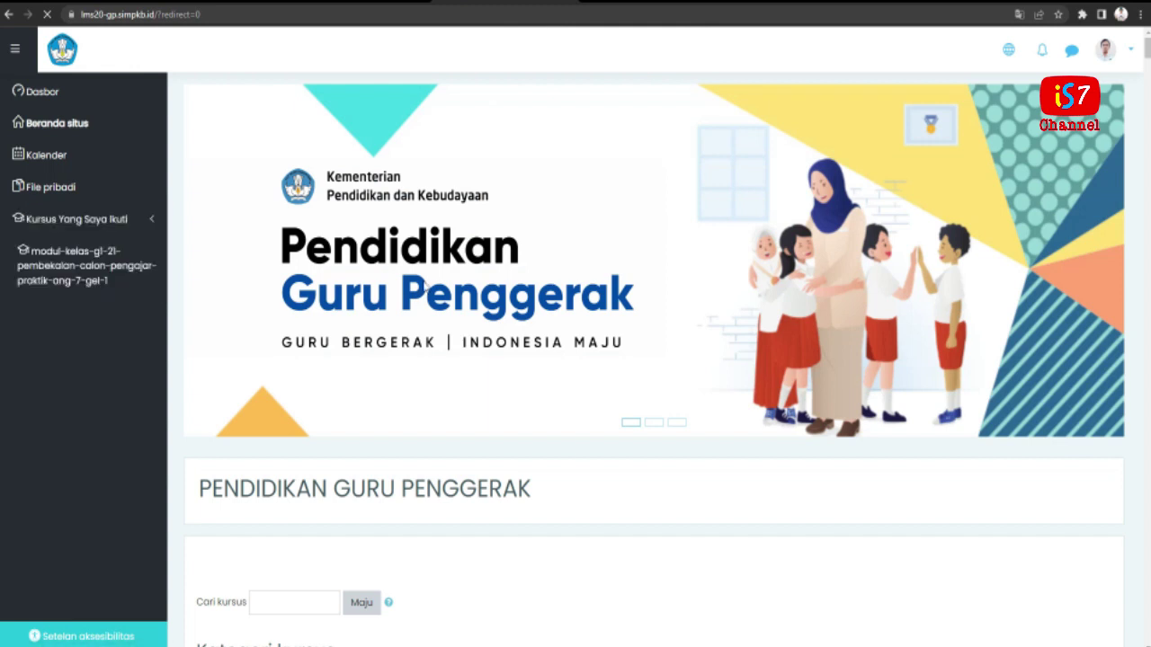
{"action": "scroll", "coordinate": [419, 183], "scroll_direction": "down", "scroll_amount": 5}
{"action": "scroll", "coordinate": [382, 342], "scroll_direction": "down", "scroll_amount": 6}
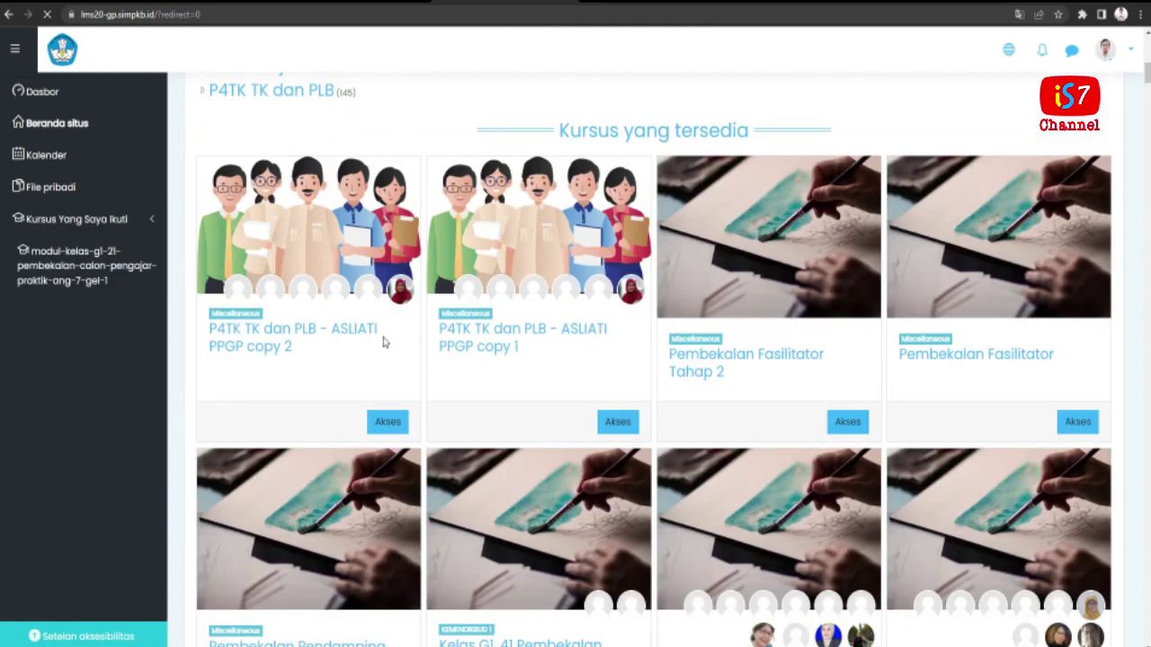
{"action": "scroll", "coordinate": [508, 265], "scroll_direction": "down", "scroll_amount": 2}
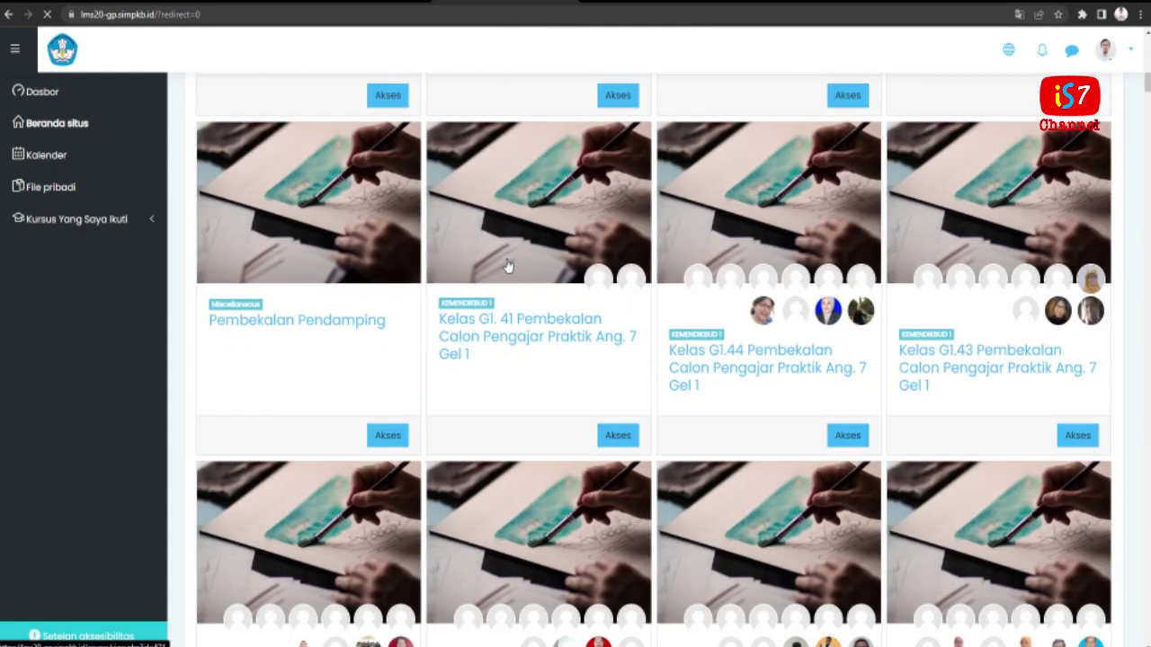
{"action": "scroll", "coordinate": [508, 265], "scroll_direction": "up", "scroll_amount": 8}
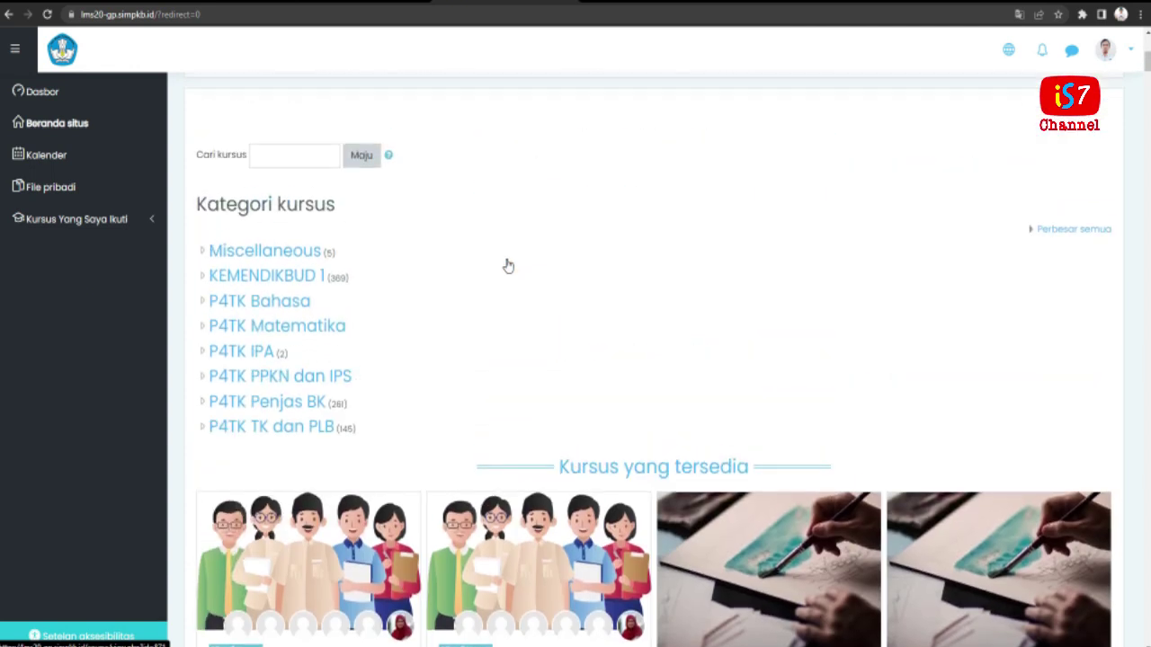
{"action": "scroll", "coordinate": [508, 265], "scroll_direction": "up", "scroll_amount": 1}
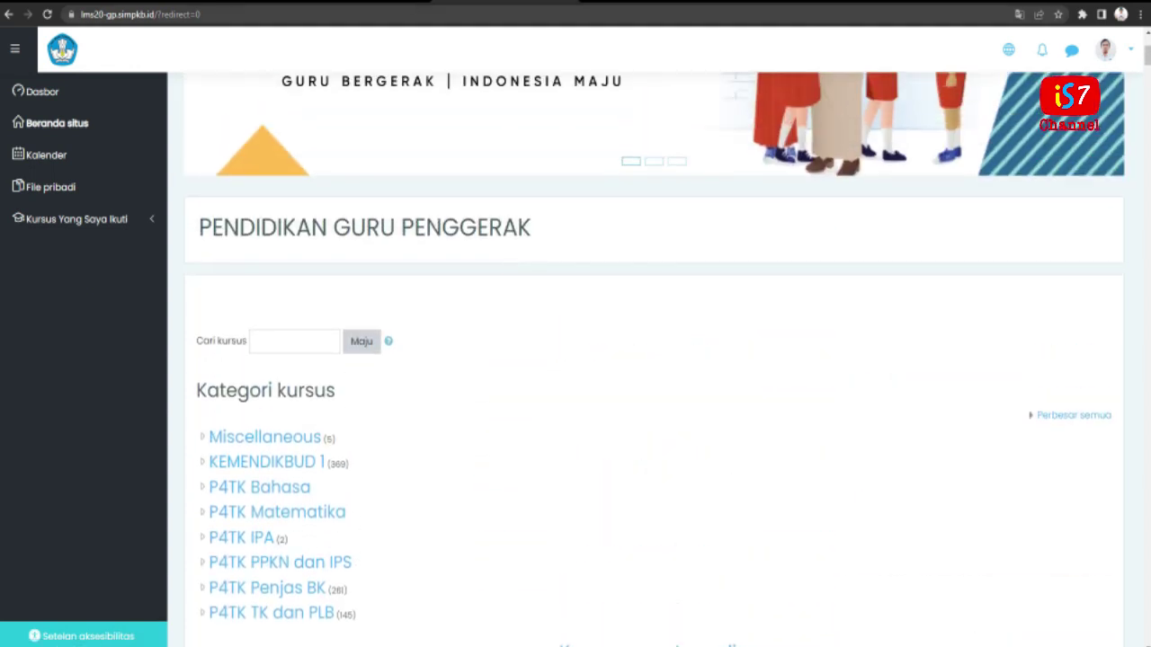
Return to the ELEARNING GP page, enter the Kelas G1.21 course, and open its Aktivitas Pembelajaran Calon Pengajar Praktik section
{"action": "left_click", "coordinate": [410, 7]}
{"action": "left_click", "coordinate": [917, 326]}
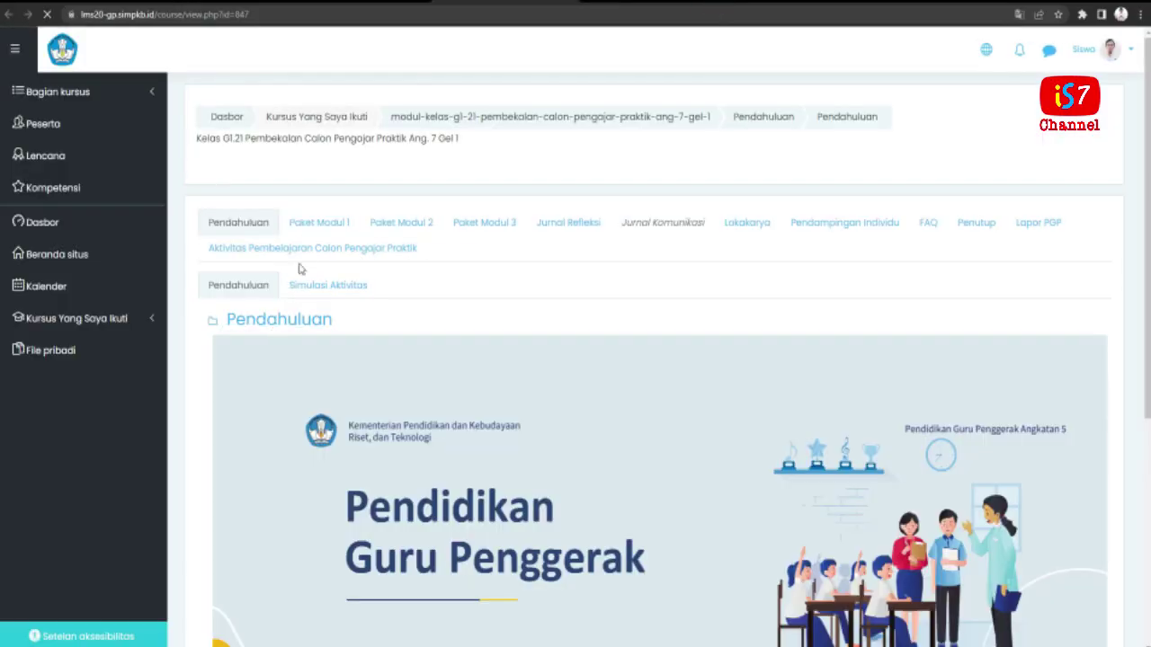
{"action": "left_click", "coordinate": [341, 249]}
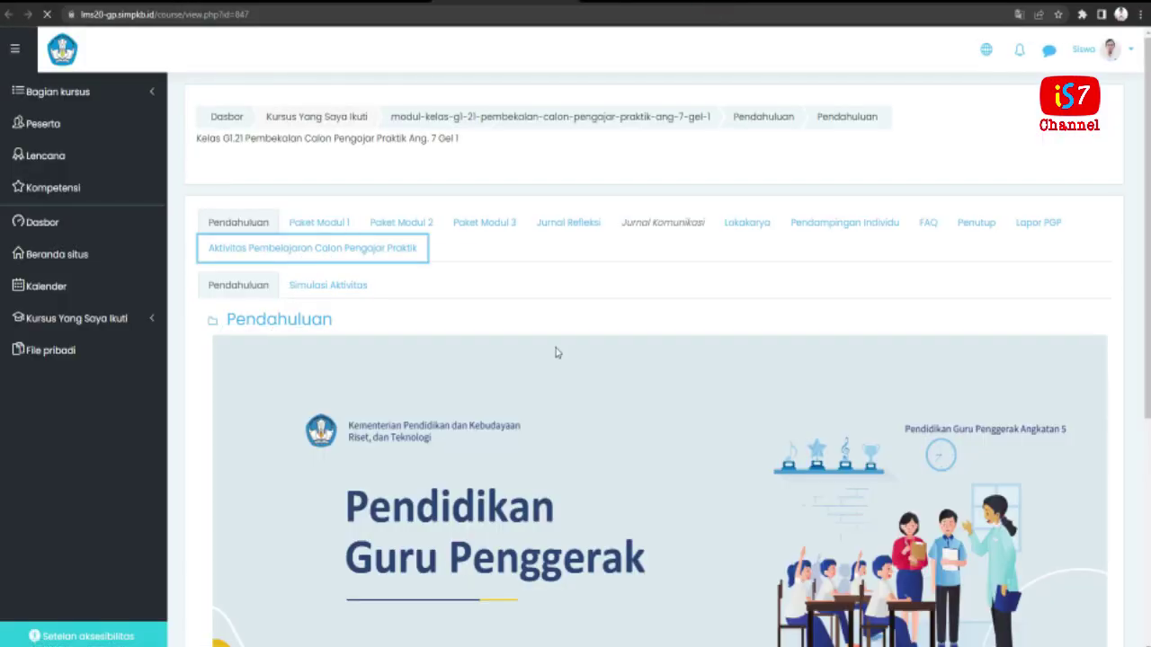
Look through the Aktivitas Pembelajaran Calon Pengajar Praktik section, including its materials link and the list of learning days
{"action": "scroll", "coordinate": [390, 350], "scroll_direction": "down", "scroll_amount": 5}
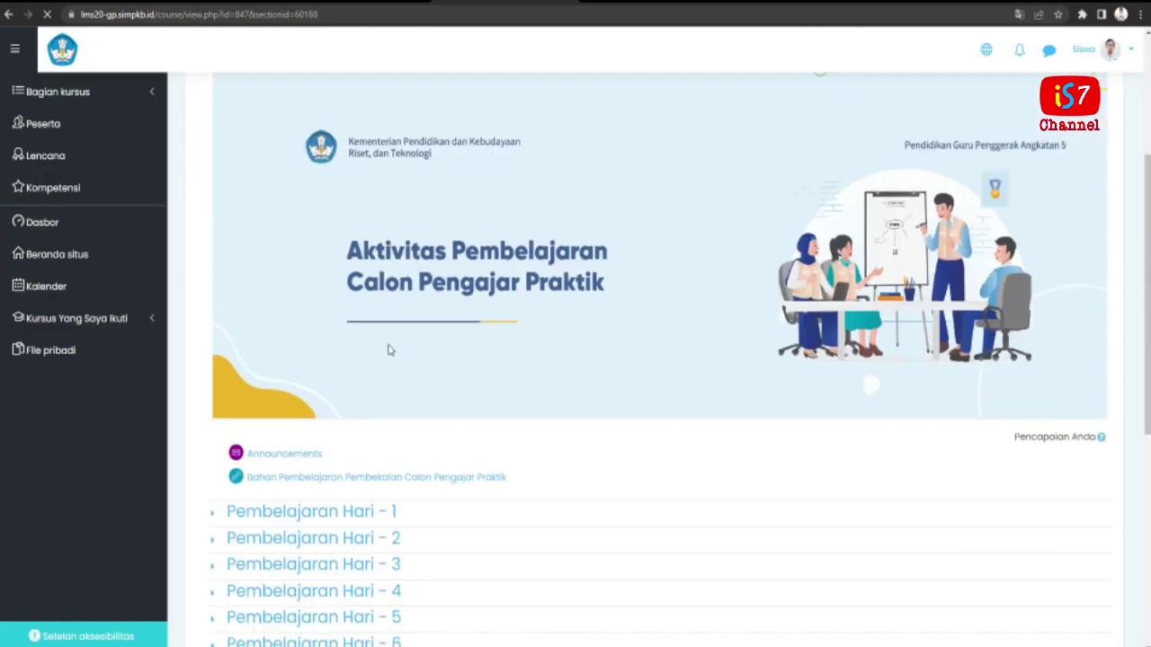
{"action": "scroll", "coordinate": [339, 334], "scroll_direction": "down", "scroll_amount": 3}
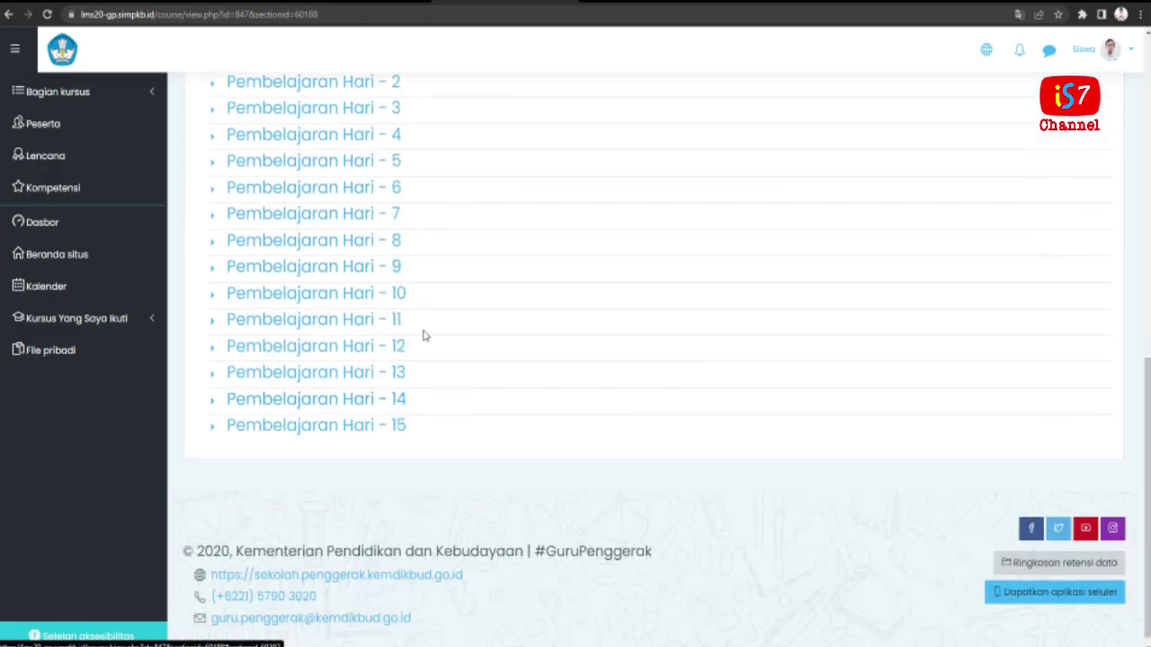
{"action": "scroll", "coordinate": [416, 429], "scroll_direction": "up", "scroll_amount": 2}
{"action": "scroll", "coordinate": [422, 425], "scroll_direction": "up", "scroll_amount": 2}
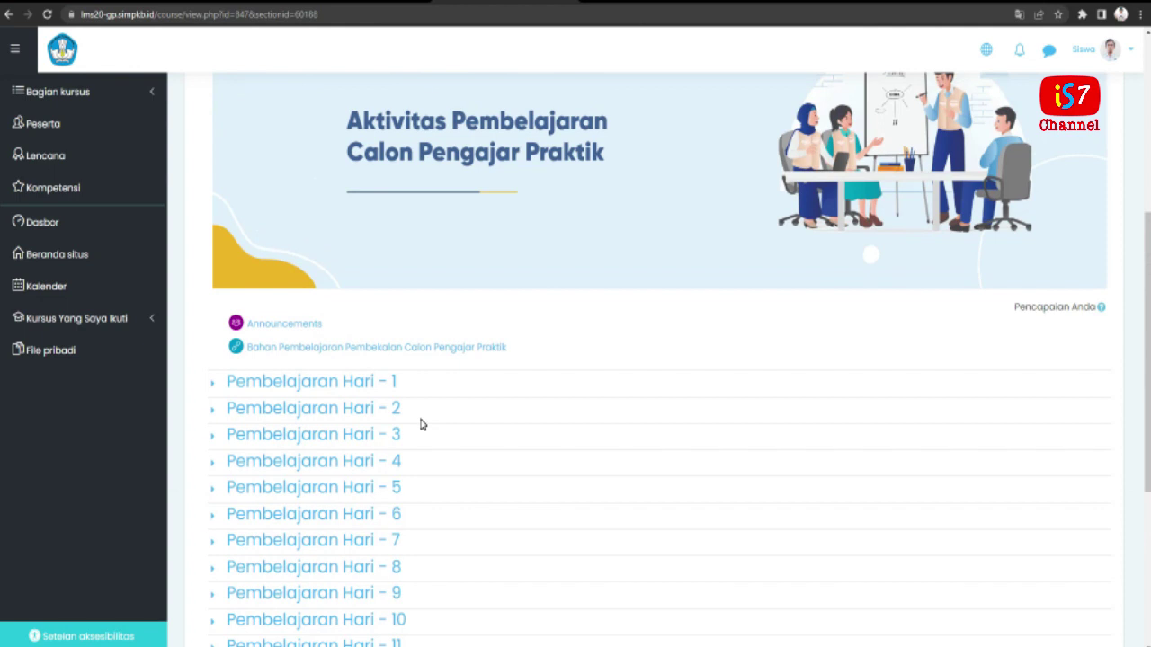
{"action": "scroll", "coordinate": [422, 425], "scroll_direction": "up", "scroll_amount": 1}
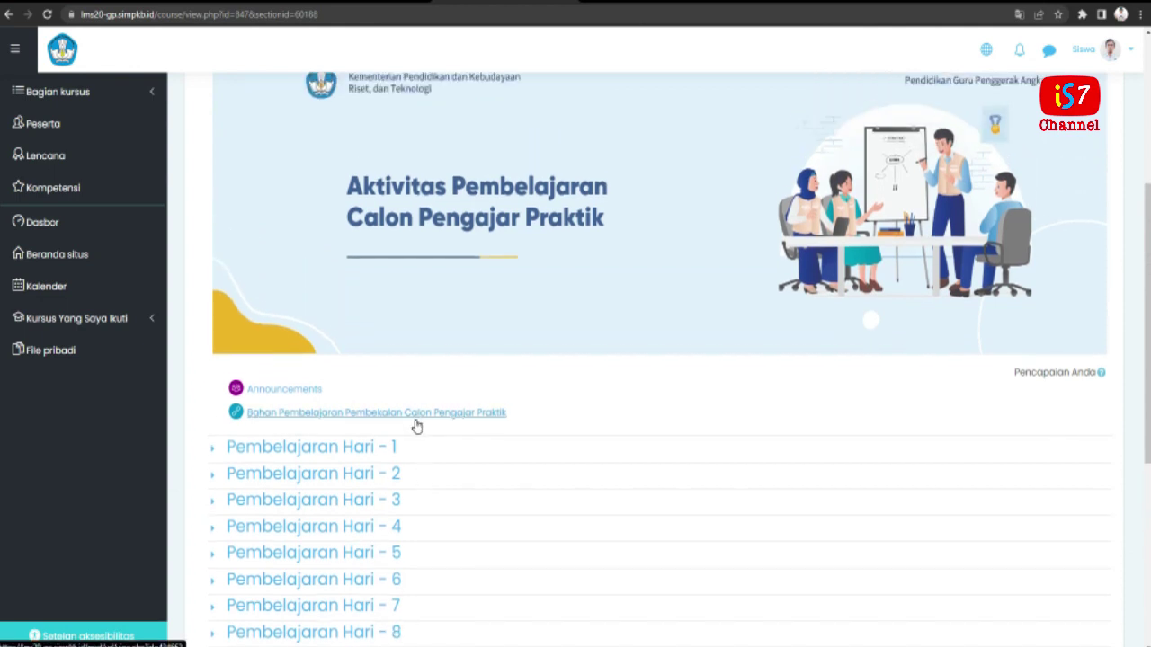
{"action": "scroll", "coordinate": [476, 427], "scroll_direction": "down", "scroll_amount": 1}
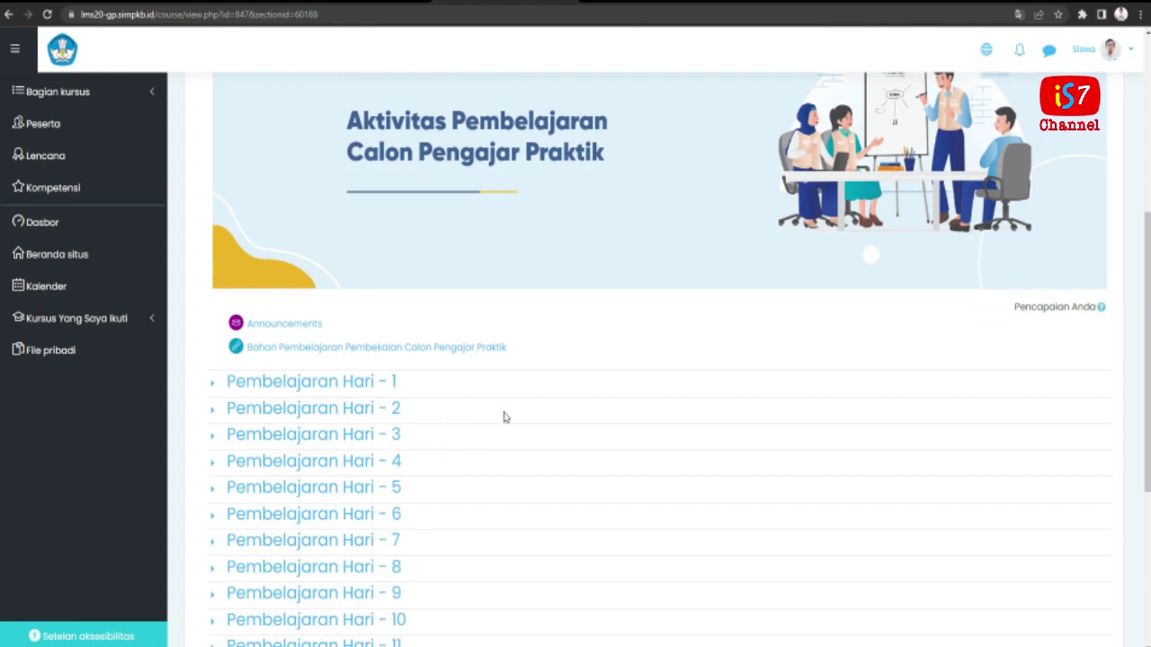
{"action": "scroll", "coordinate": [558, 400], "scroll_direction": "down", "scroll_amount": 2}
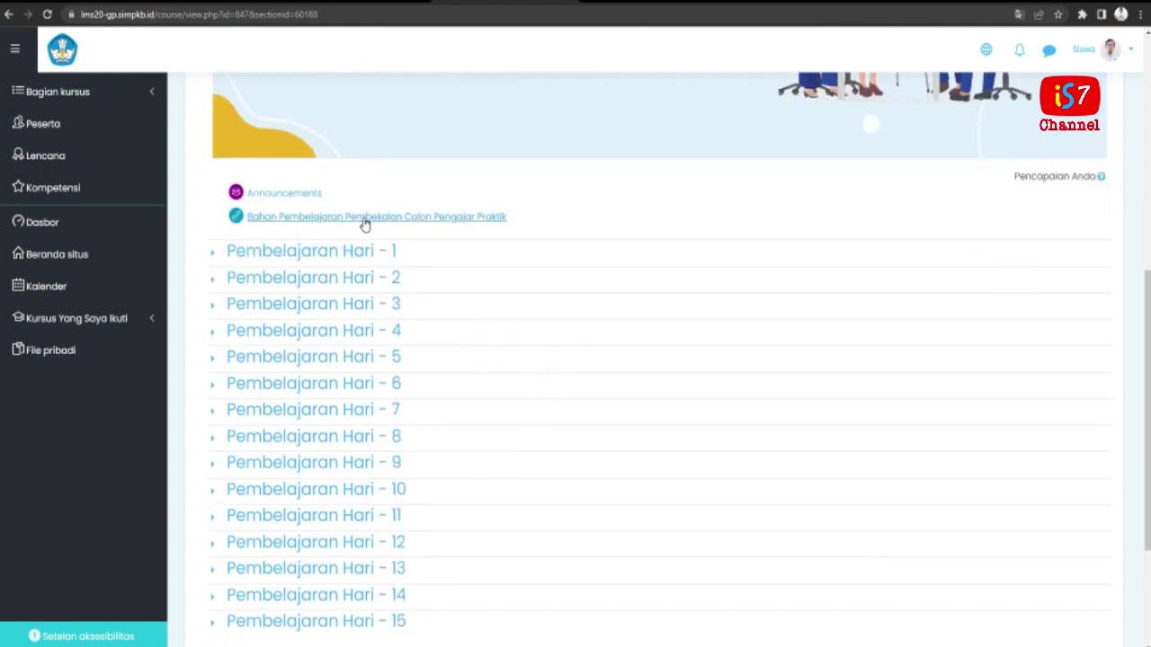
Expand Pembelajaran Hari - 1 and Pembelajaran Hari - 2 and review the activities and completion checkboxes of each day
{"action": "left_click", "coordinate": [356, 261]}
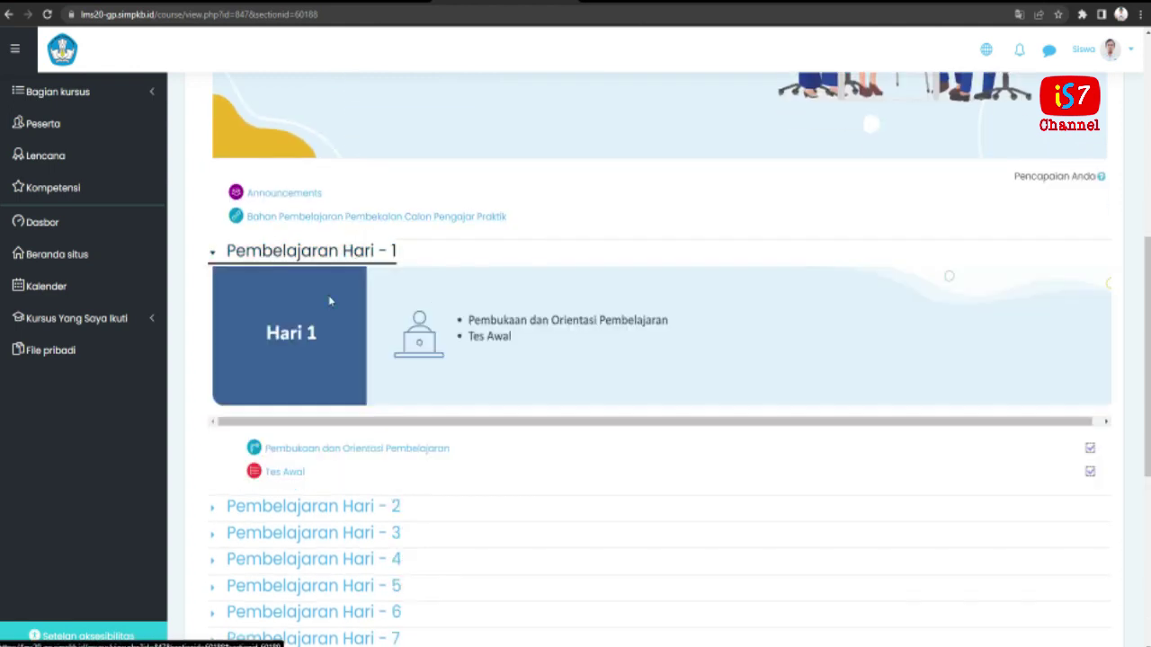
{"action": "scroll", "coordinate": [340, 494], "scroll_direction": "down", "scroll_amount": 2}
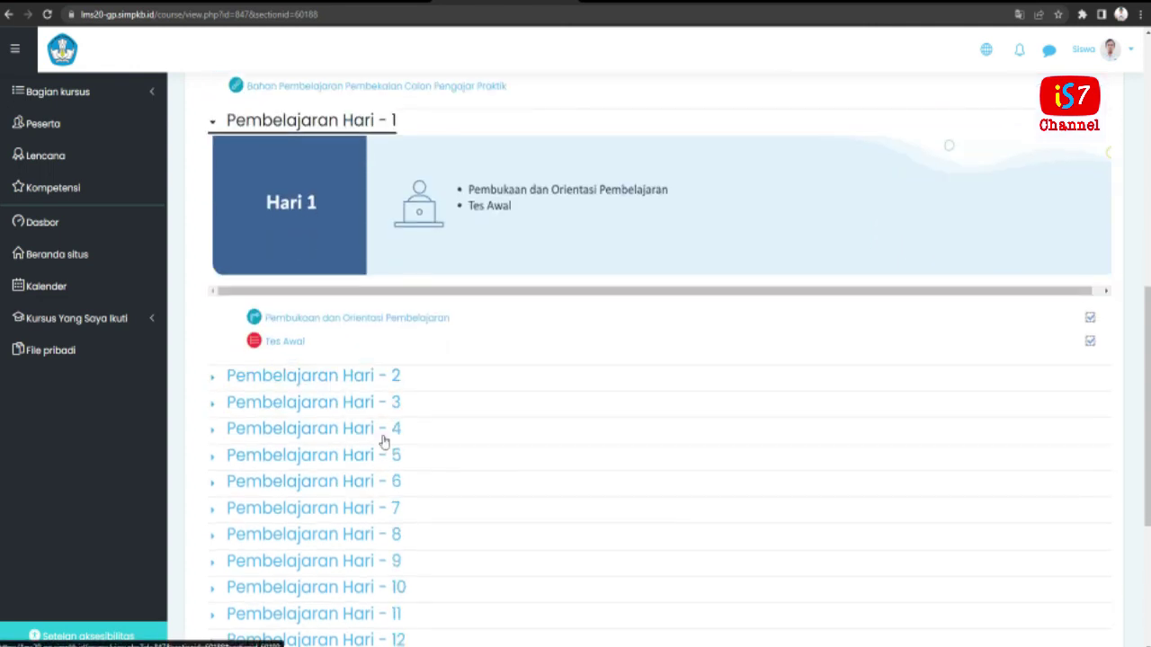
{"action": "left_click", "coordinate": [313, 387]}
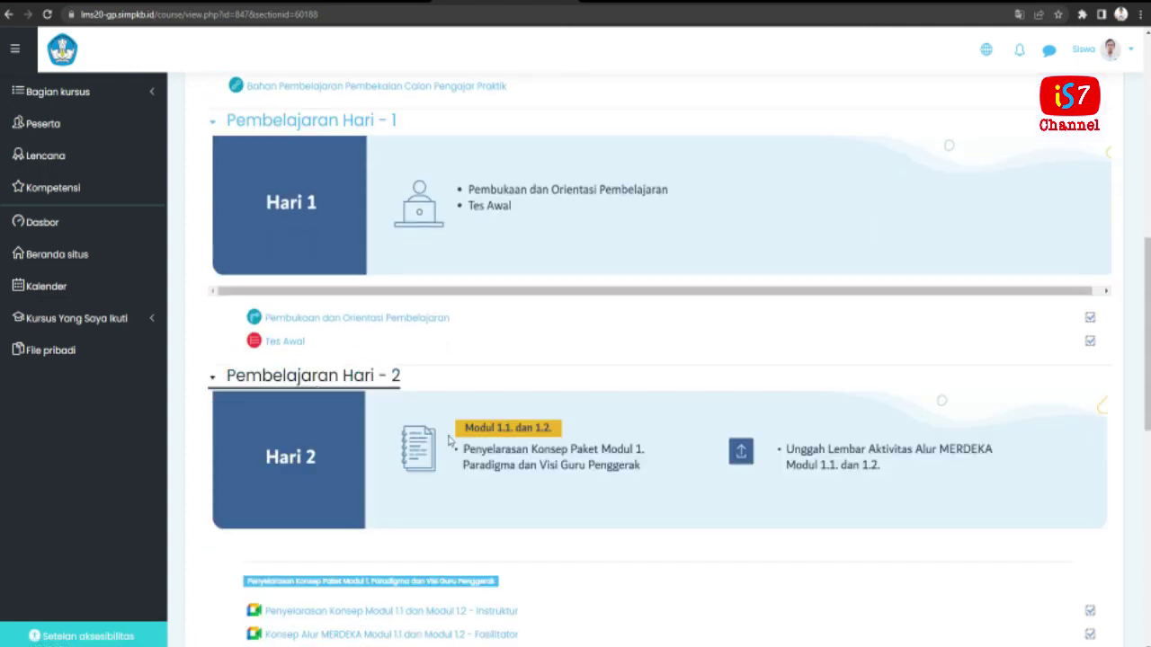
{"action": "scroll", "coordinate": [402, 493], "scroll_direction": "down", "scroll_amount": 3}
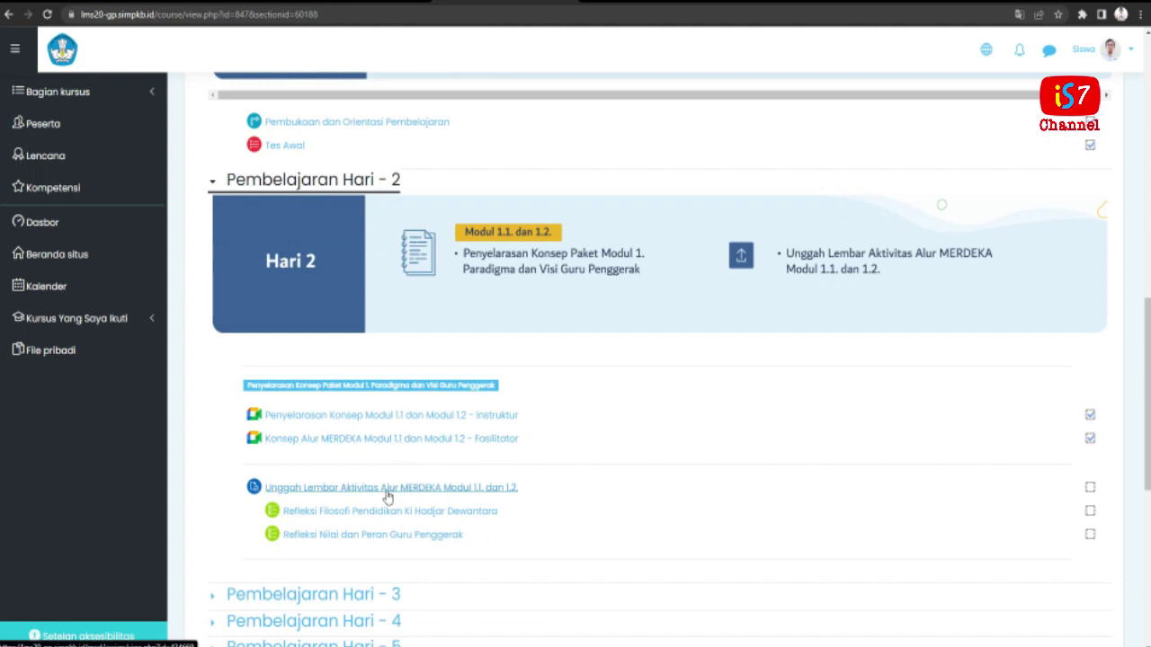
{"action": "scroll", "coordinate": [398, 454], "scroll_direction": "down", "scroll_amount": 3}
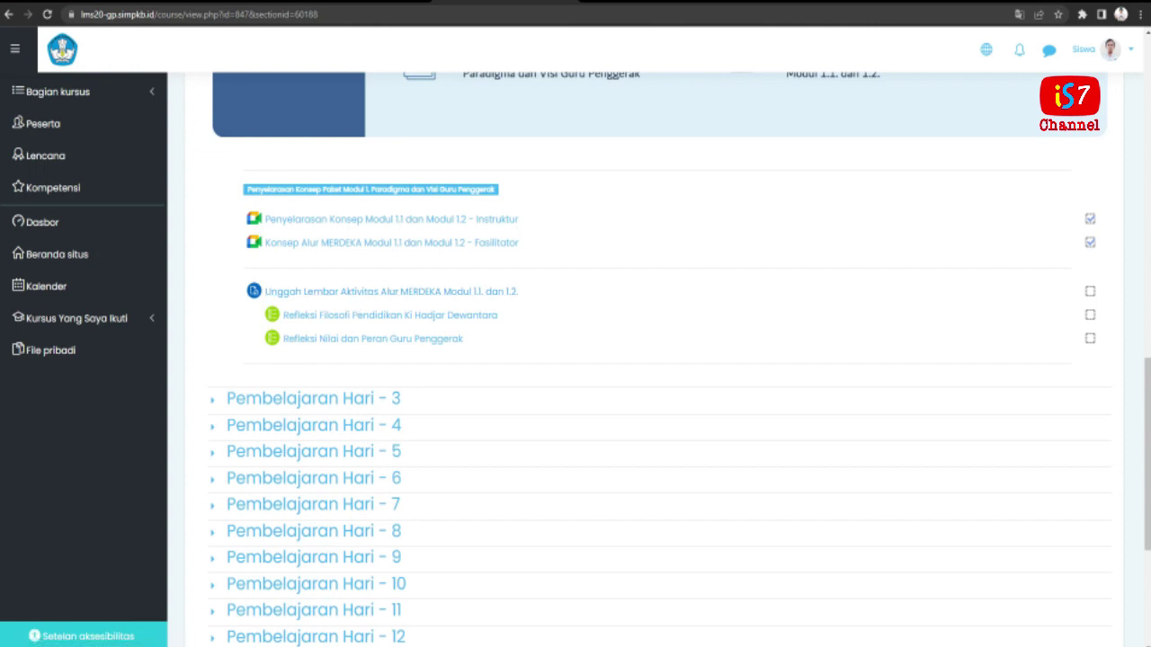
{"action": "scroll", "coordinate": [842, 520], "scroll_direction": "up", "scroll_amount": 12}
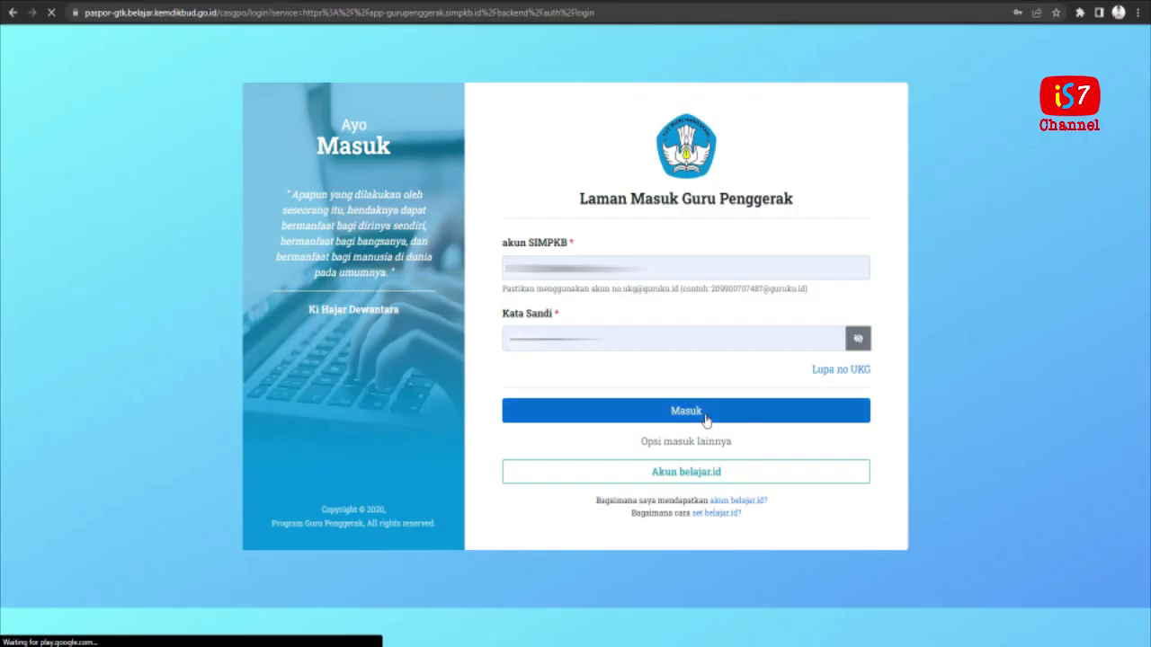
Sign in to Guru Penggerak with the prefilled SIMPKB account, dismiss the Akun Belajar.id and Informasi notices, and start Diklat Pembekalan
{"action": "left_click", "coordinate": [707, 418]}
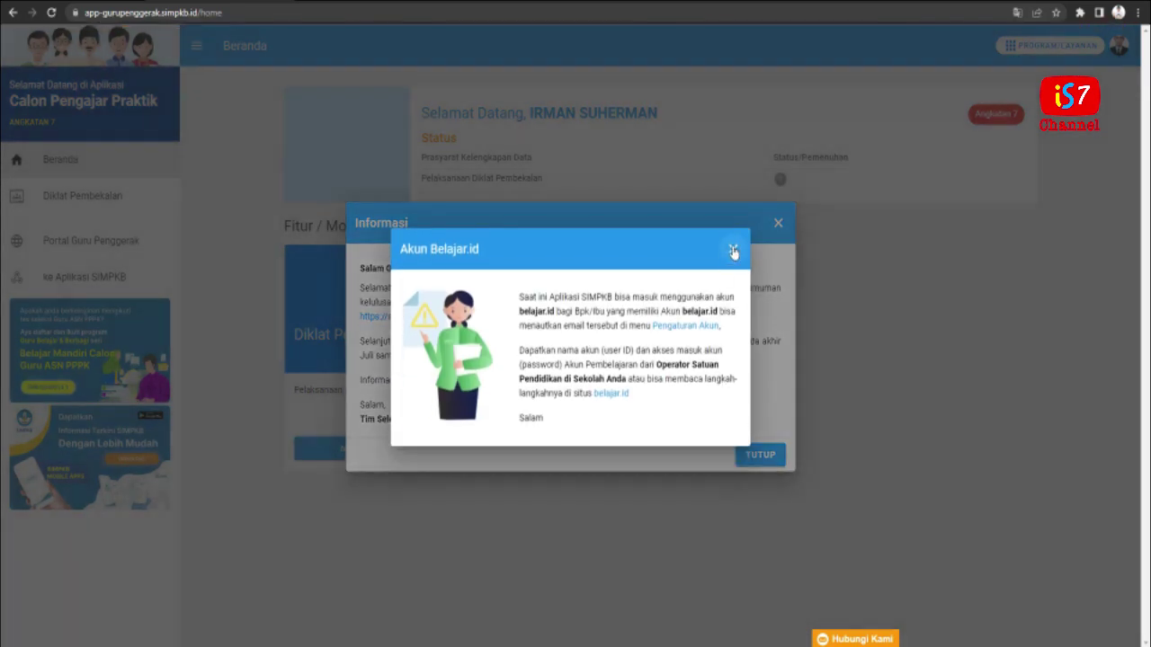
{"action": "left_click", "coordinate": [732, 251]}
{"action": "left_click", "coordinate": [776, 224]}
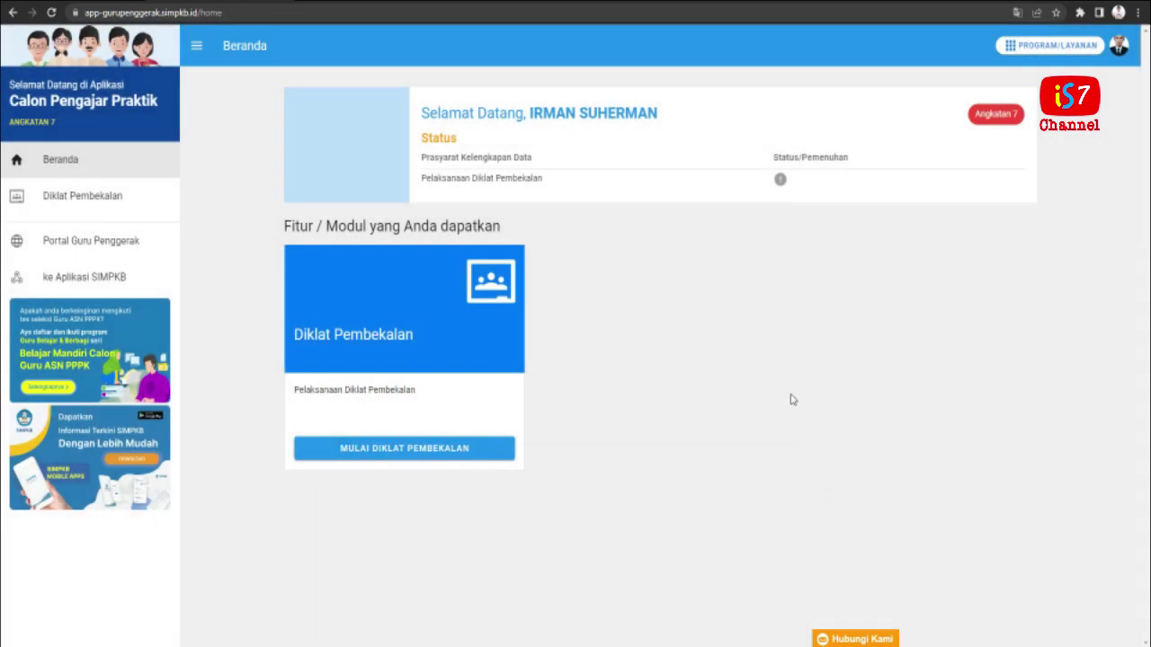
{"action": "left_click", "coordinate": [416, 449]}
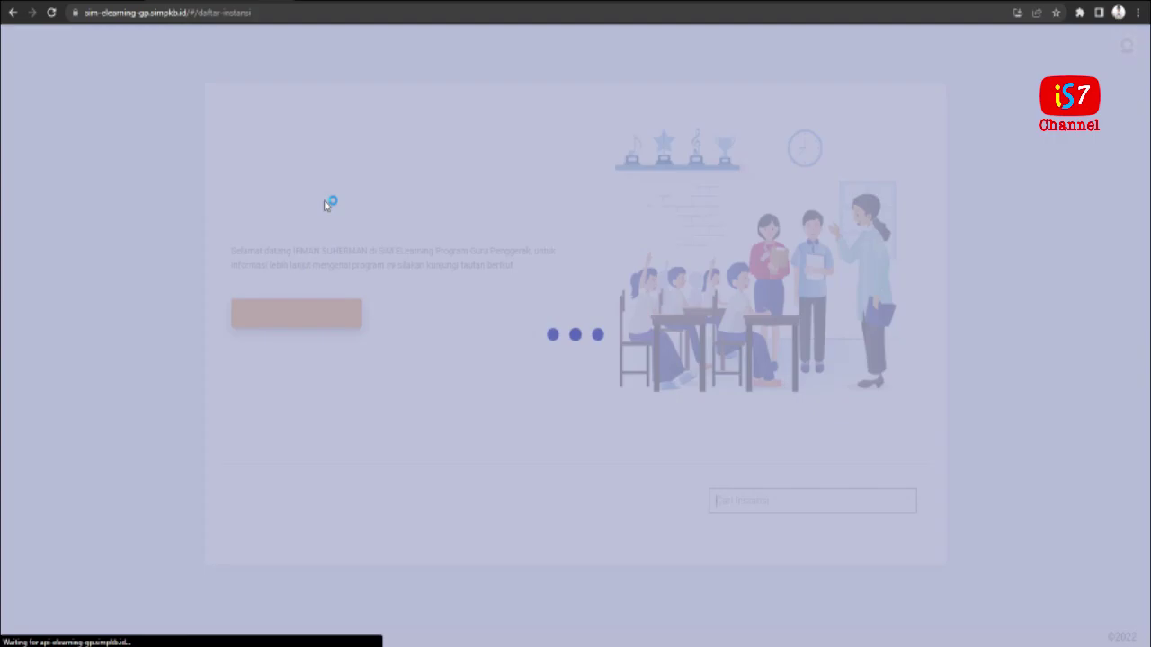
Choose the Kemendikbud institution, open Diklatku, and enter the Kelas G1.21 course in the LMS
{"action": "scroll", "coordinate": [387, 492], "scroll_direction": "down", "scroll_amount": 2}
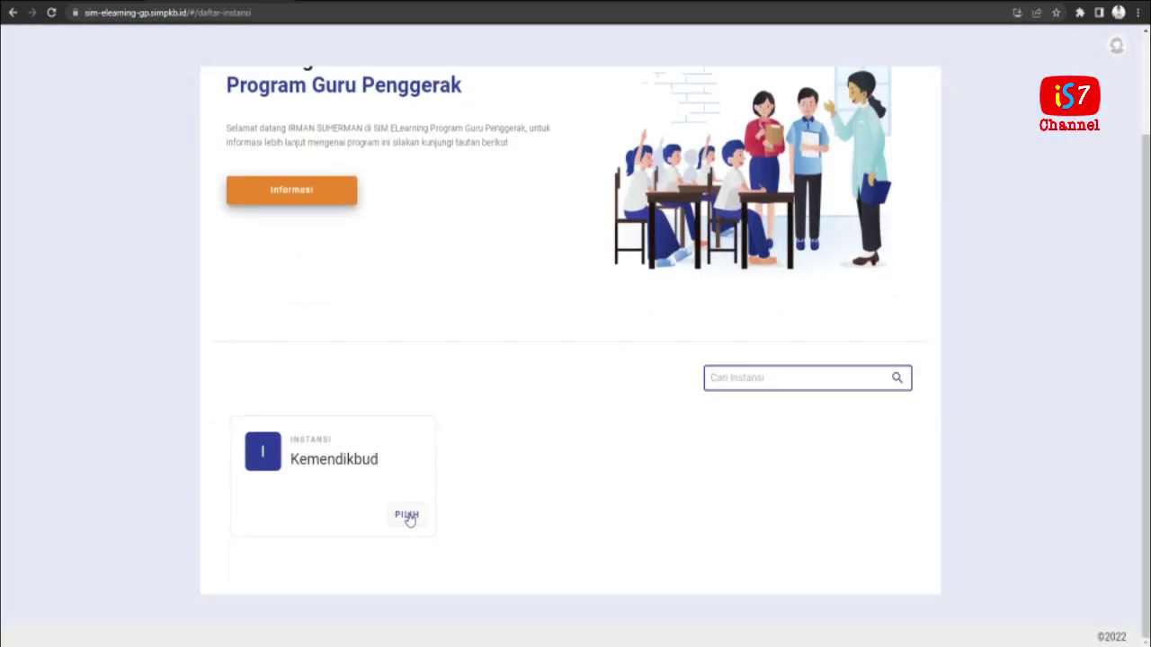
{"action": "left_click", "coordinate": [406, 516]}
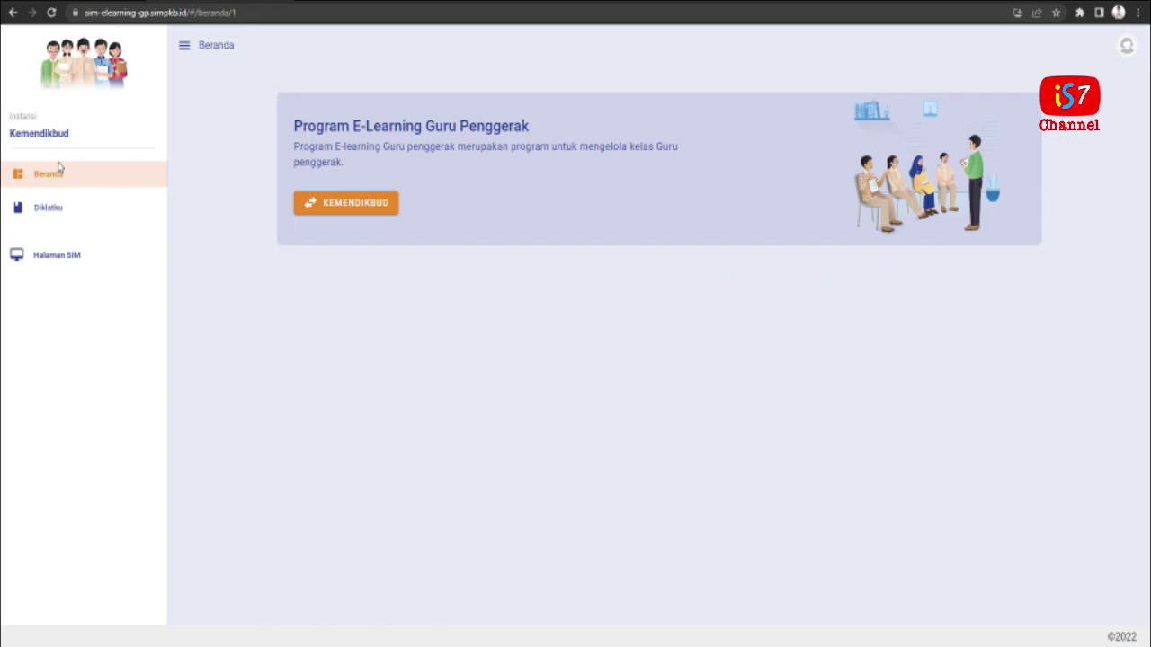
{"action": "left_click", "coordinate": [36, 219]}
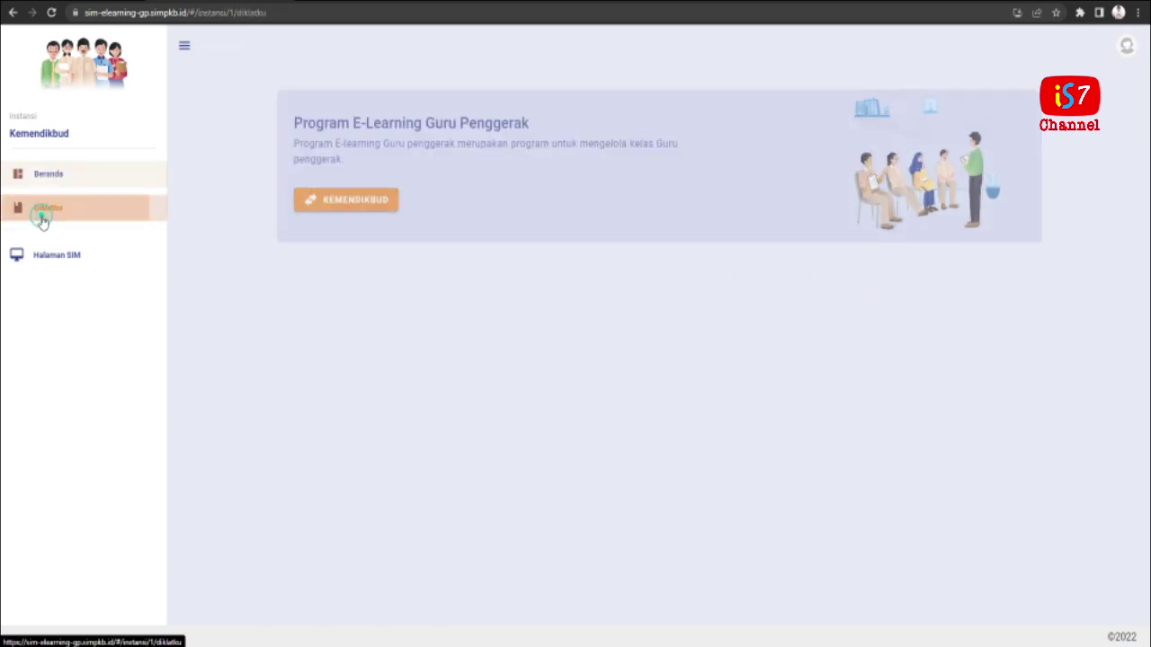
{"action": "left_click", "coordinate": [911, 327]}
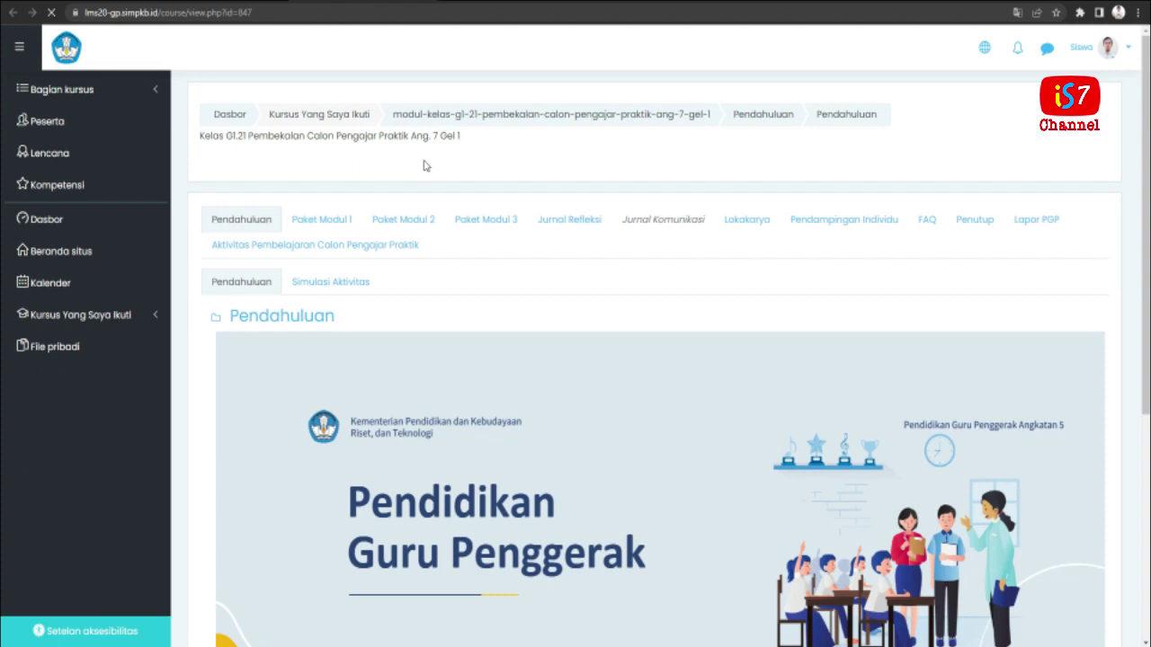
In Aktivitas Pembelajaran Calon Pengajar Praktik, expand Pembelajaran Hari - 2 and open Unggah Lembar Aktivitas Alur MERDEKA Modul 1.1. dan 1.2
{"action": "left_click", "coordinate": [328, 248]}
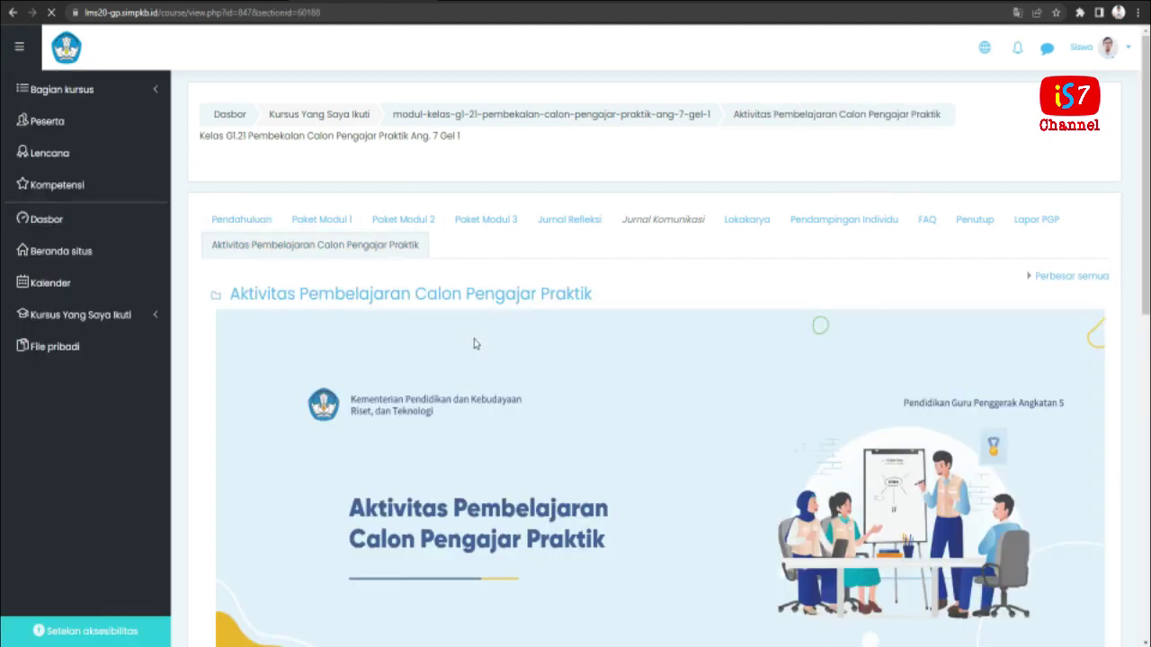
{"action": "scroll", "coordinate": [539, 348], "scroll_direction": "down", "scroll_amount": 5}
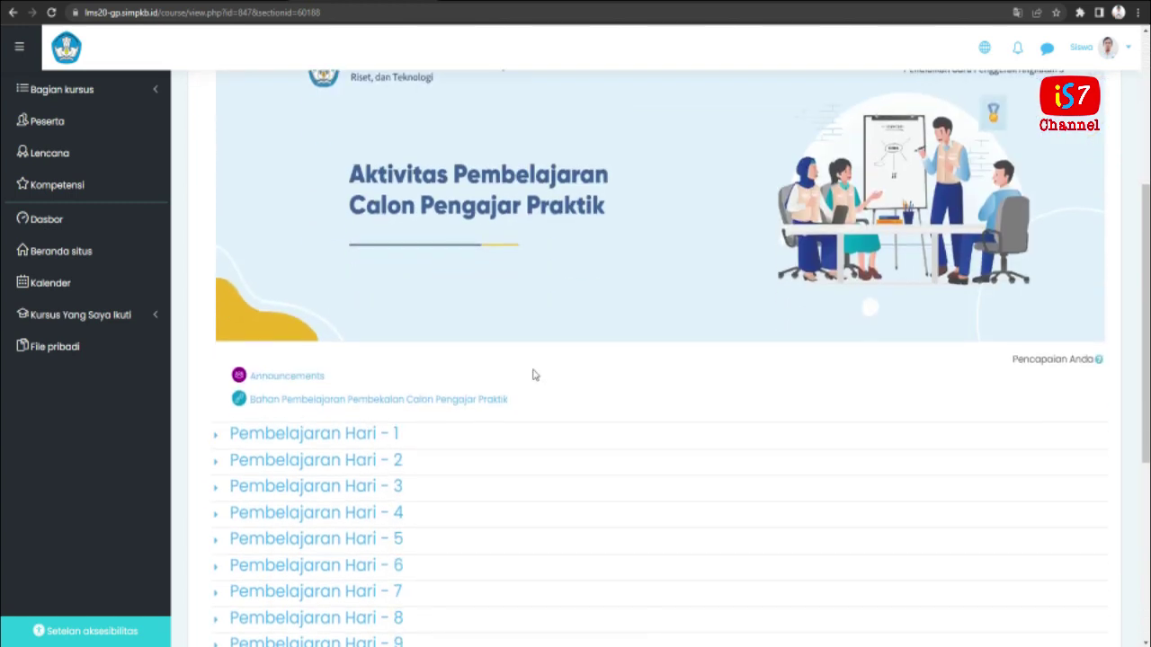
{"action": "left_click", "coordinate": [358, 342]}
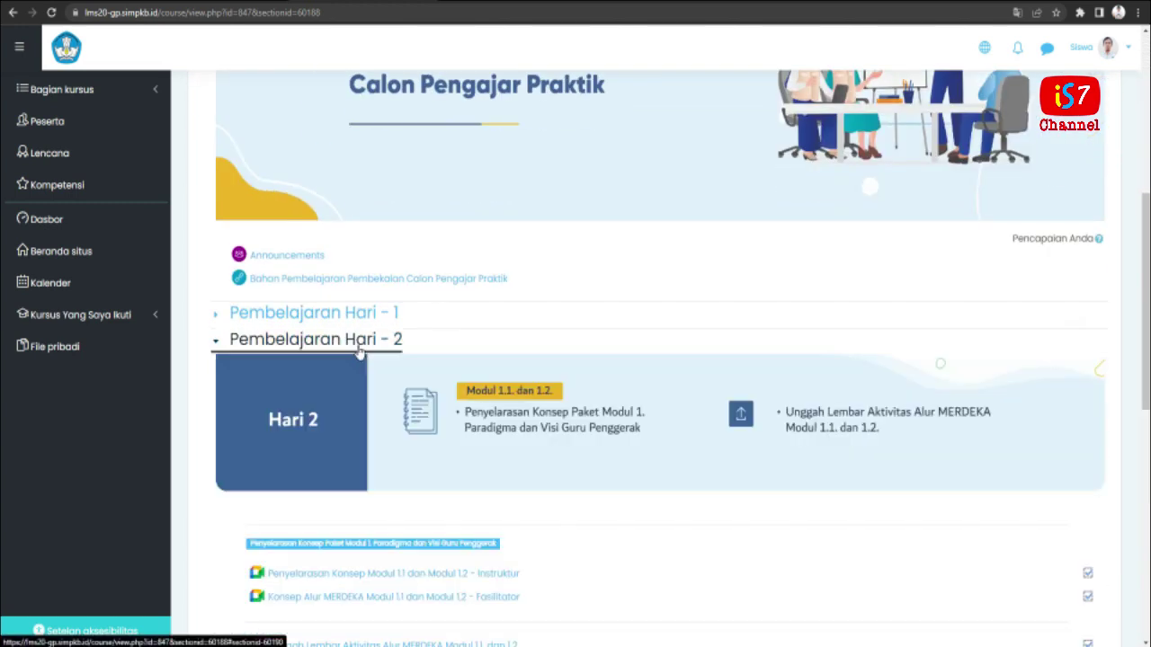
{"action": "scroll", "coordinate": [498, 450], "scroll_direction": "down", "scroll_amount": 2}
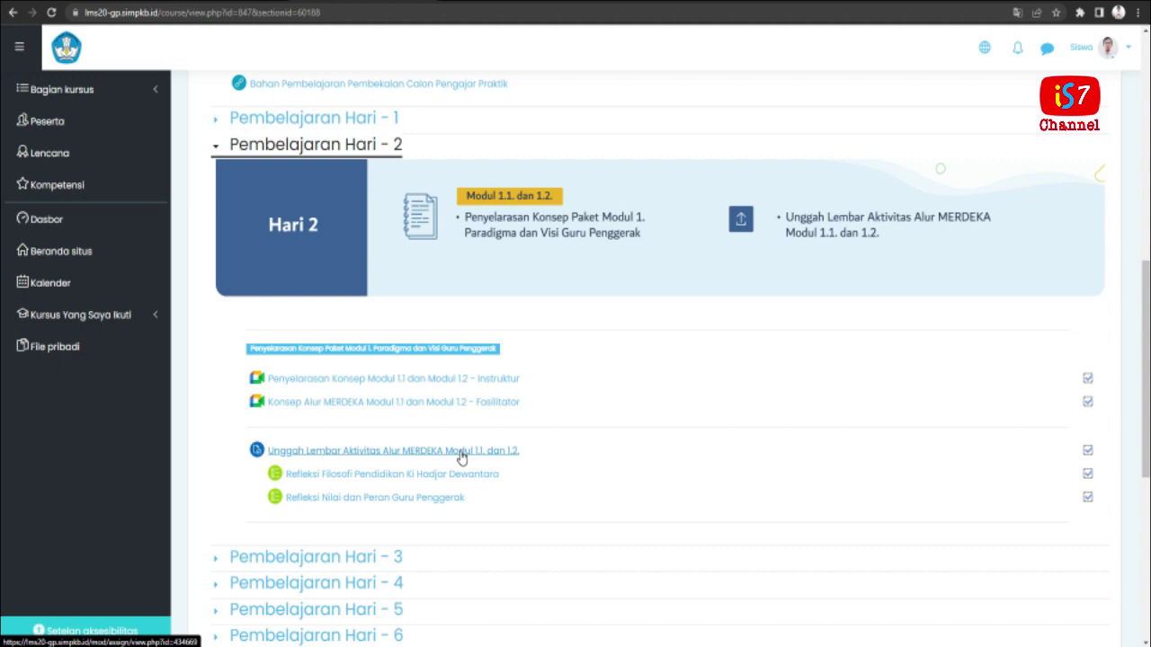
{"action": "left_click", "coordinate": [461, 457]}
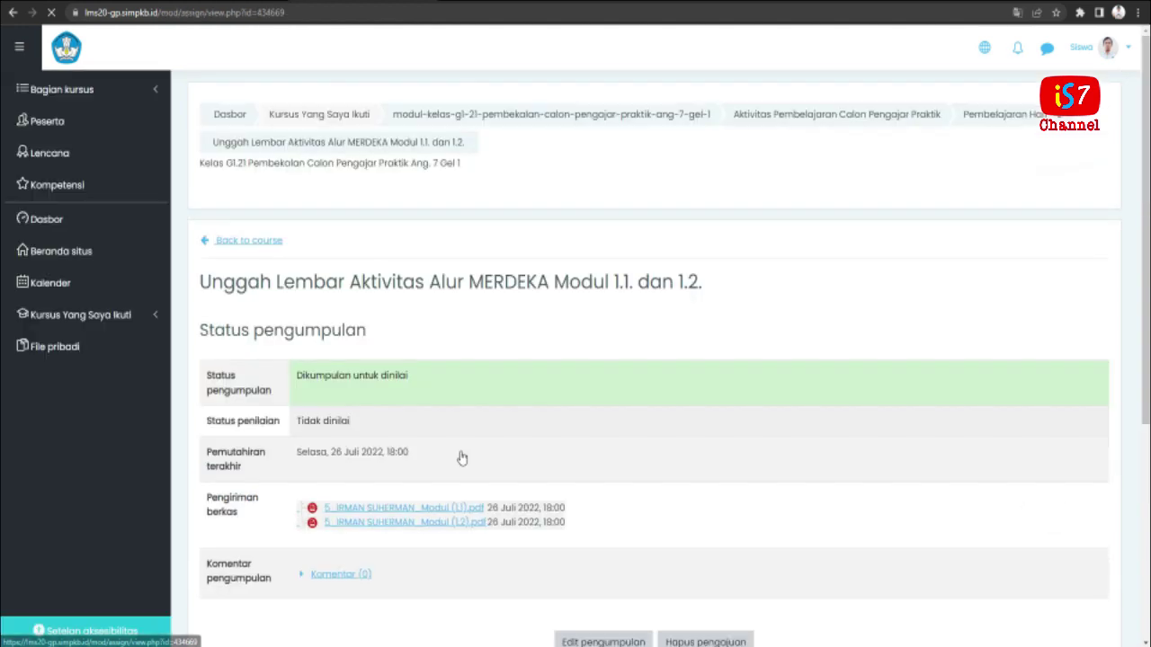
Return to the course, expand Pembelajaran Hari - 3, and open Unggah Lembar Aktivitas Peta Konsep Modul 1.3. dan 1.4
{"action": "scroll", "coordinate": [351, 396], "scroll_direction": "down", "scroll_amount": 1}
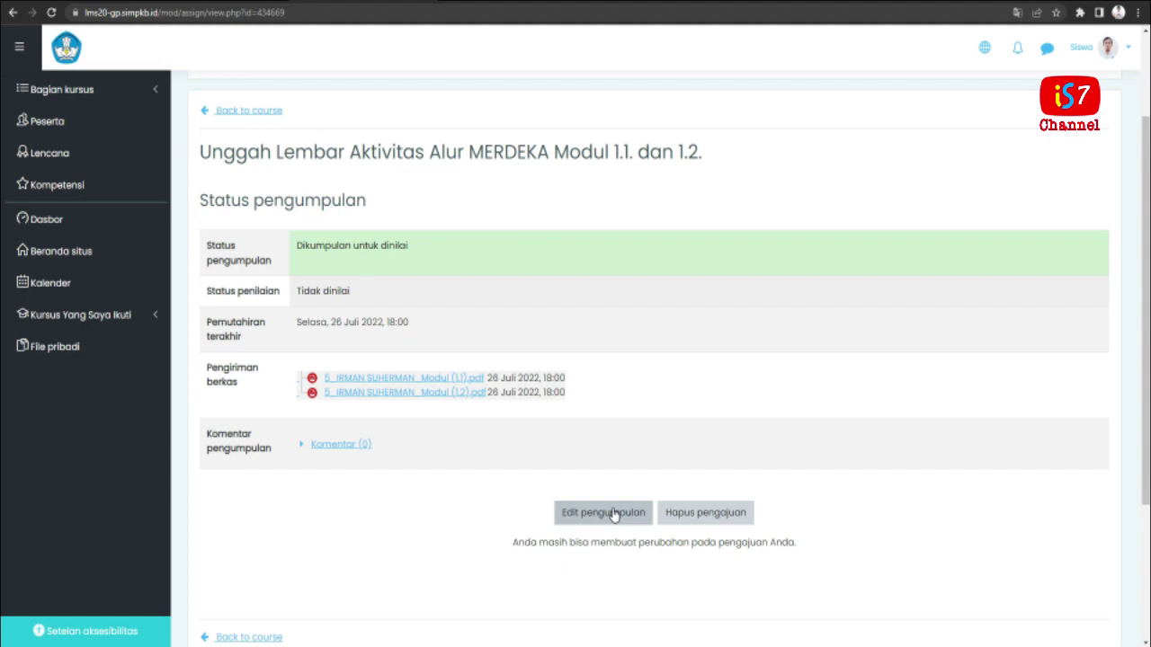
{"action": "left_click", "coordinate": [224, 112]}
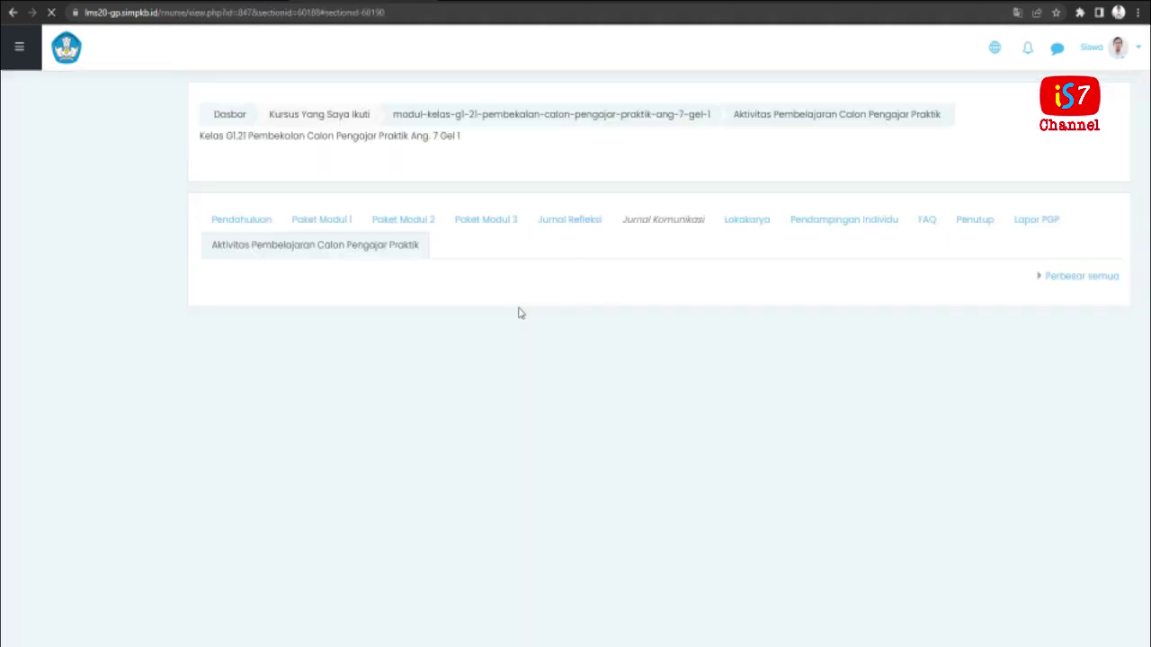
{"action": "scroll", "coordinate": [380, 350], "scroll_direction": "down", "scroll_amount": 7}
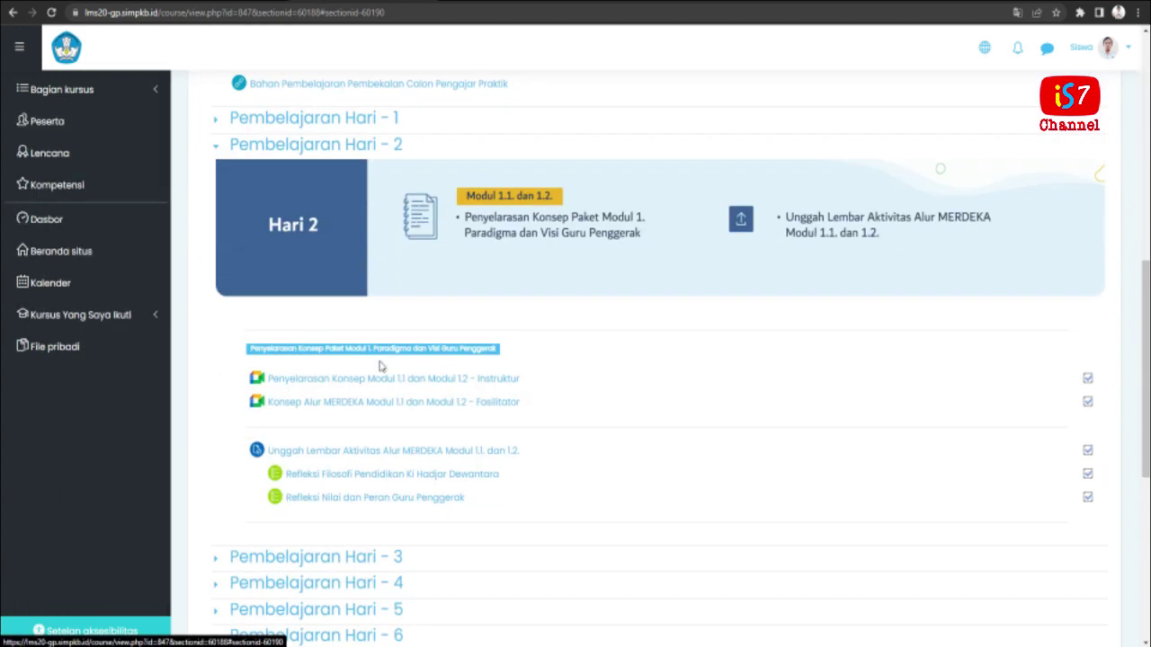
{"action": "scroll", "coordinate": [381, 365], "scroll_direction": "down", "scroll_amount": 2}
{"action": "scroll", "coordinate": [367, 437], "scroll_direction": "down", "scroll_amount": 1}
{"action": "left_click", "coordinate": [346, 306]}
{"action": "scroll", "coordinate": [456, 433], "scroll_direction": "down", "scroll_amount": 2}
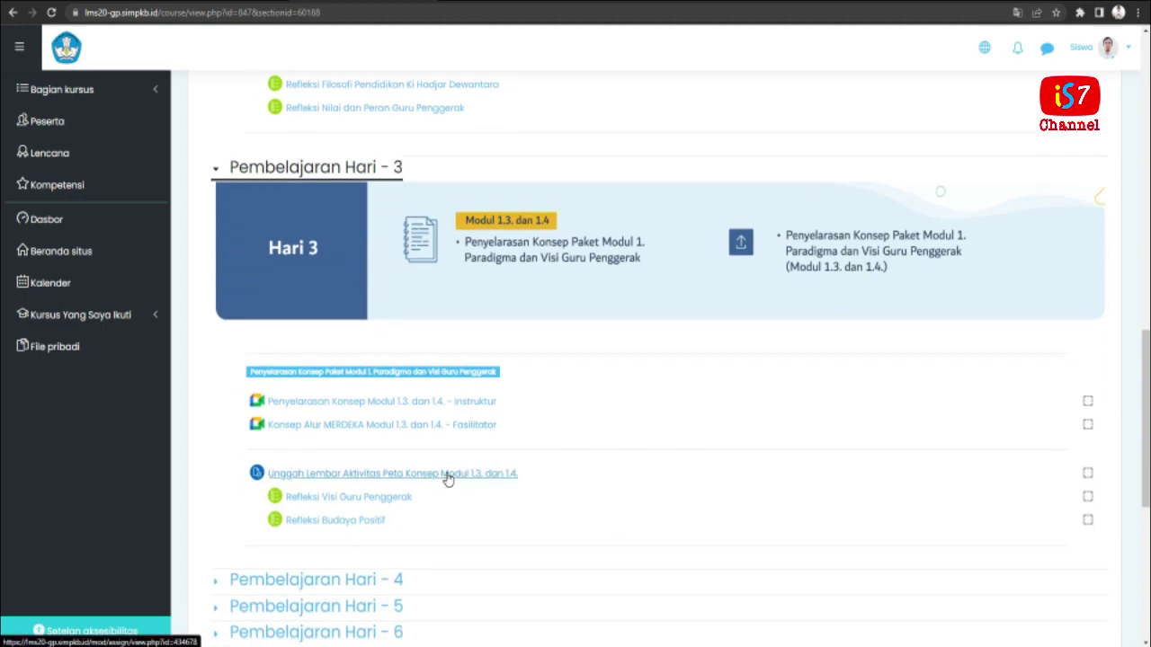
{"action": "left_click", "coordinate": [446, 477]}
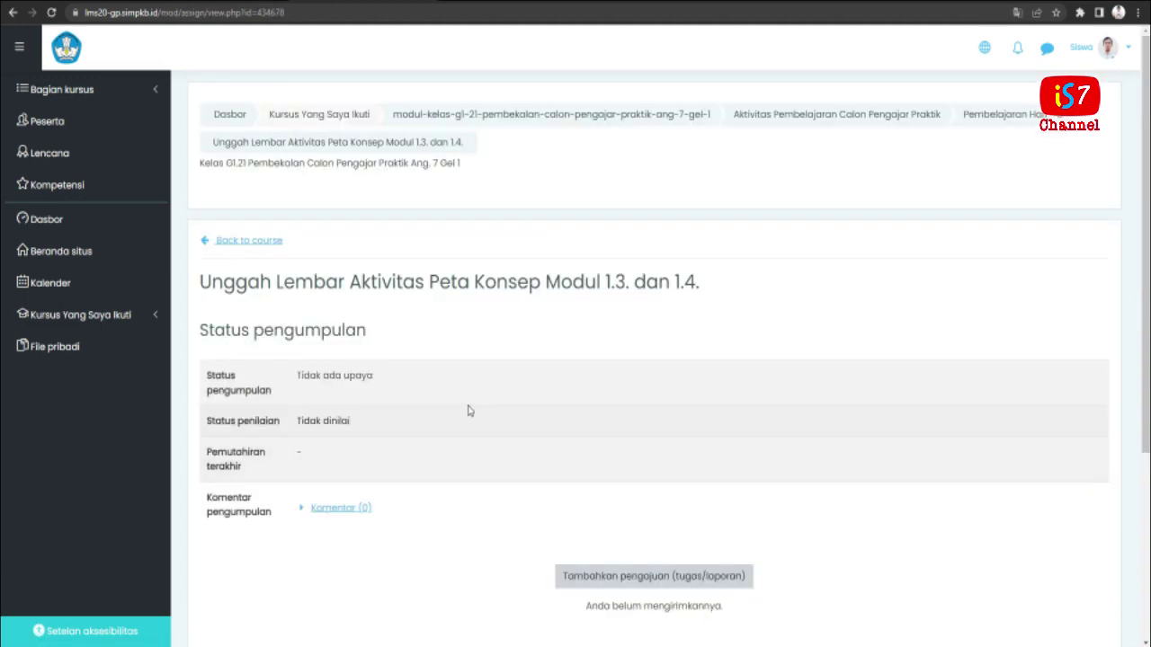
Start a new submission, attach the participant's Modul (1.1) PDF from Documents, and paste its file name as the Simpan sebagai name
{"action": "left_click", "coordinate": [607, 577]}
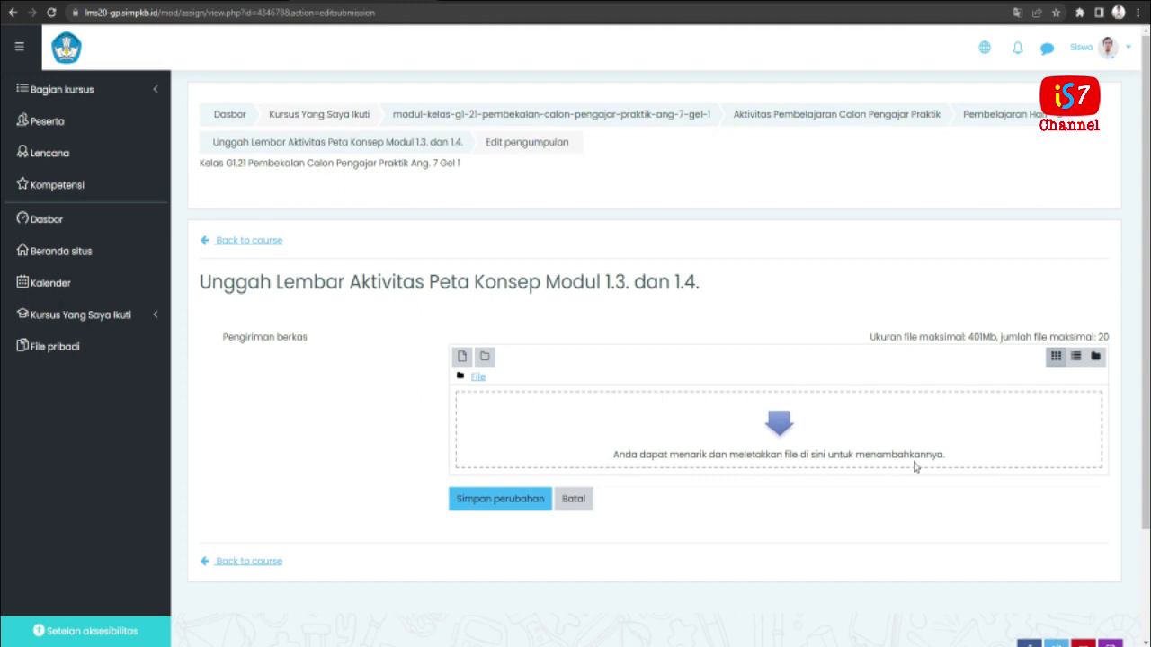
{"action": "left_click", "coordinate": [462, 357]}
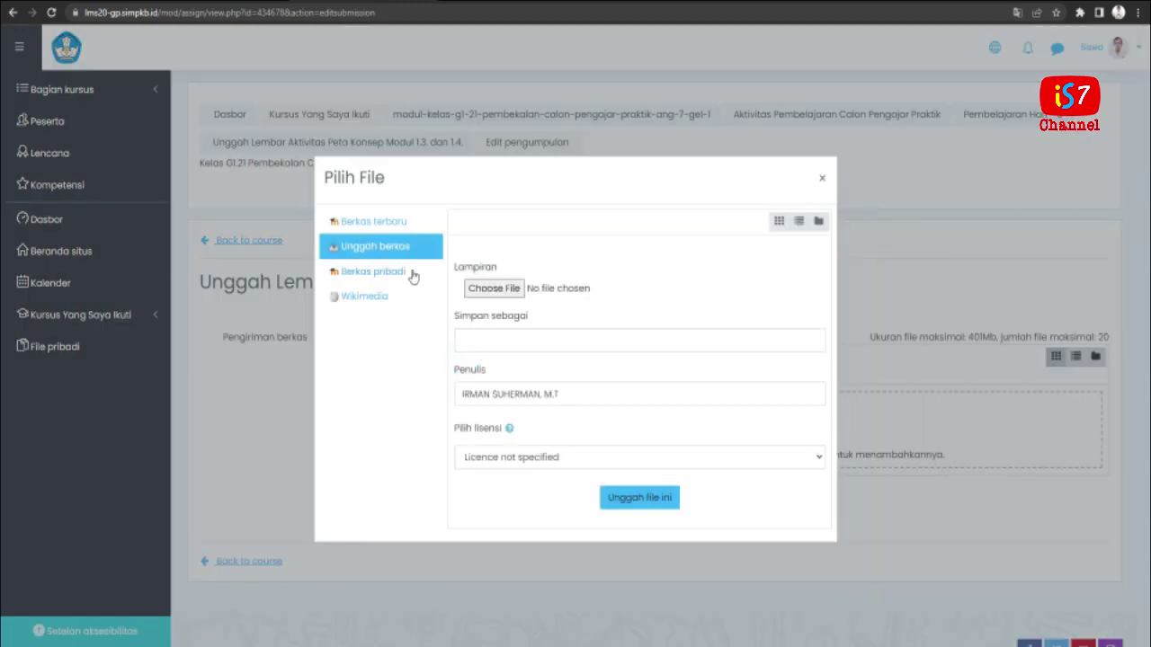
{"action": "left_click", "coordinate": [503, 289]}
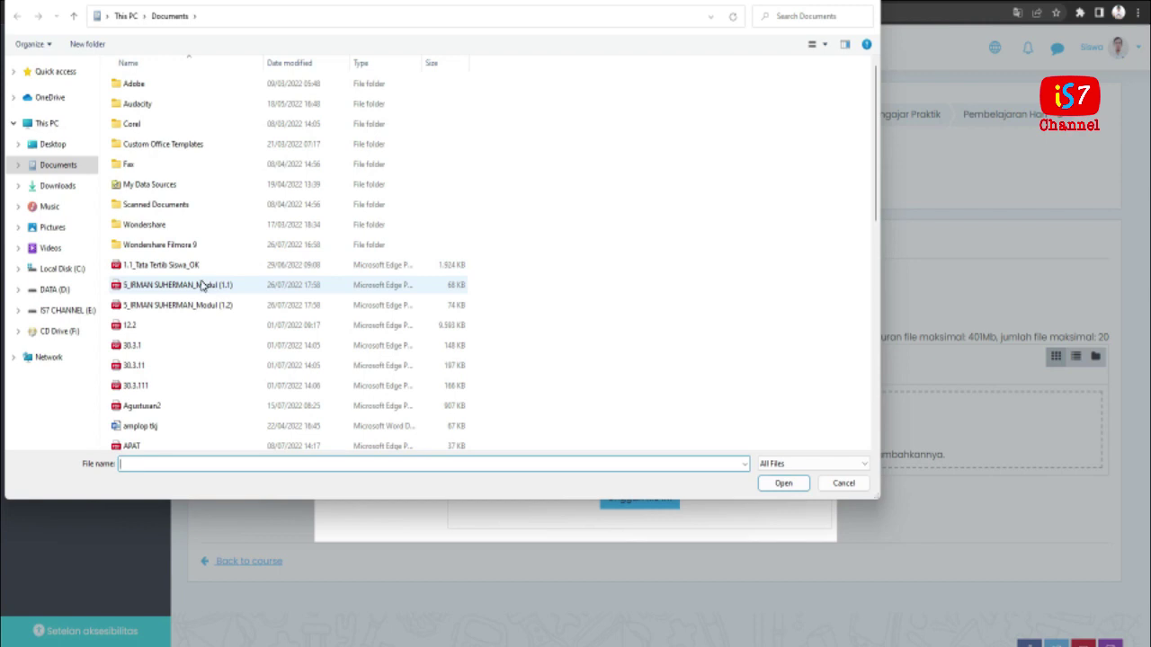
{"action": "double_click", "coordinate": [202, 285]}
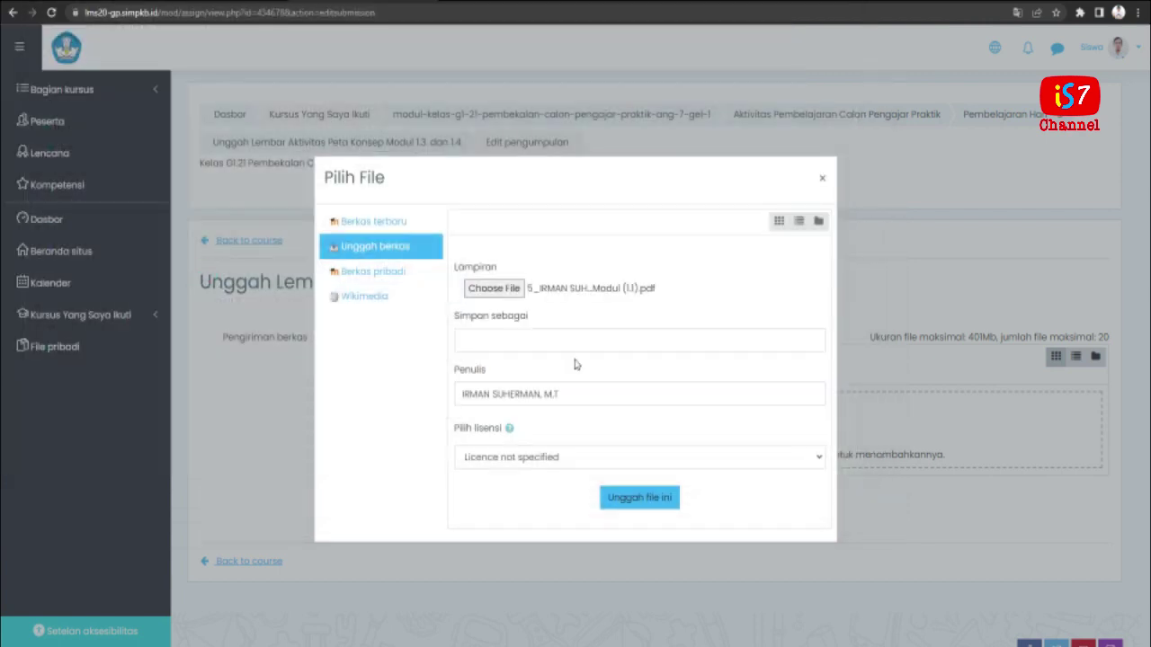
{"action": "left_click", "coordinate": [555, 338]}
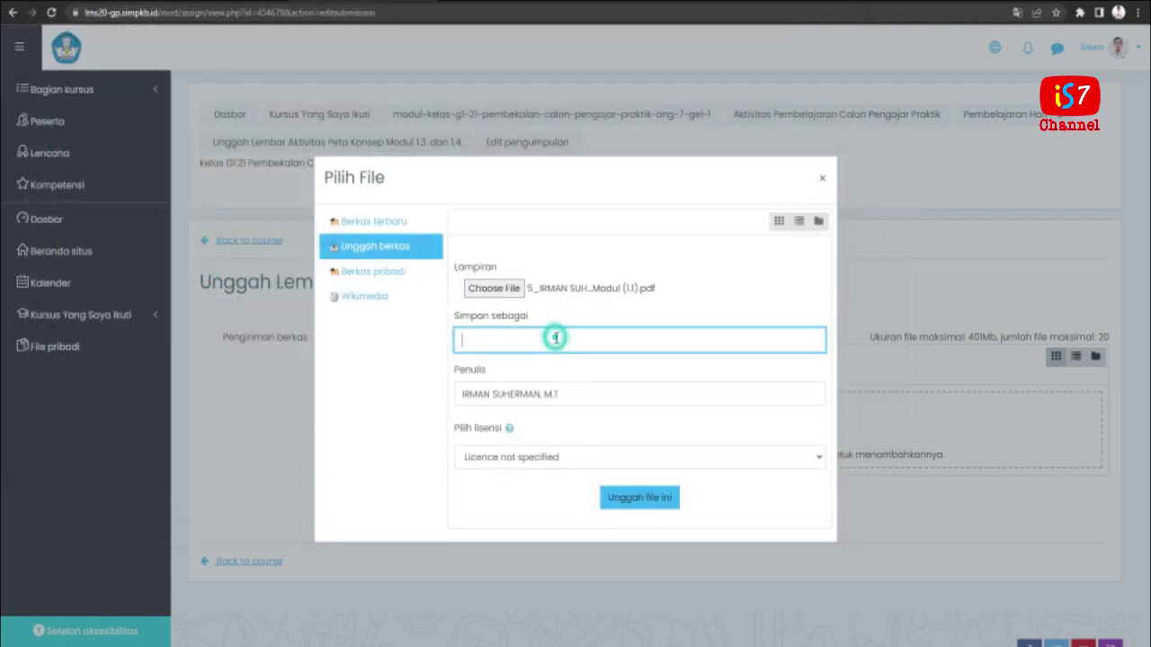
{"action": "right_click", "coordinate": [555, 340]}
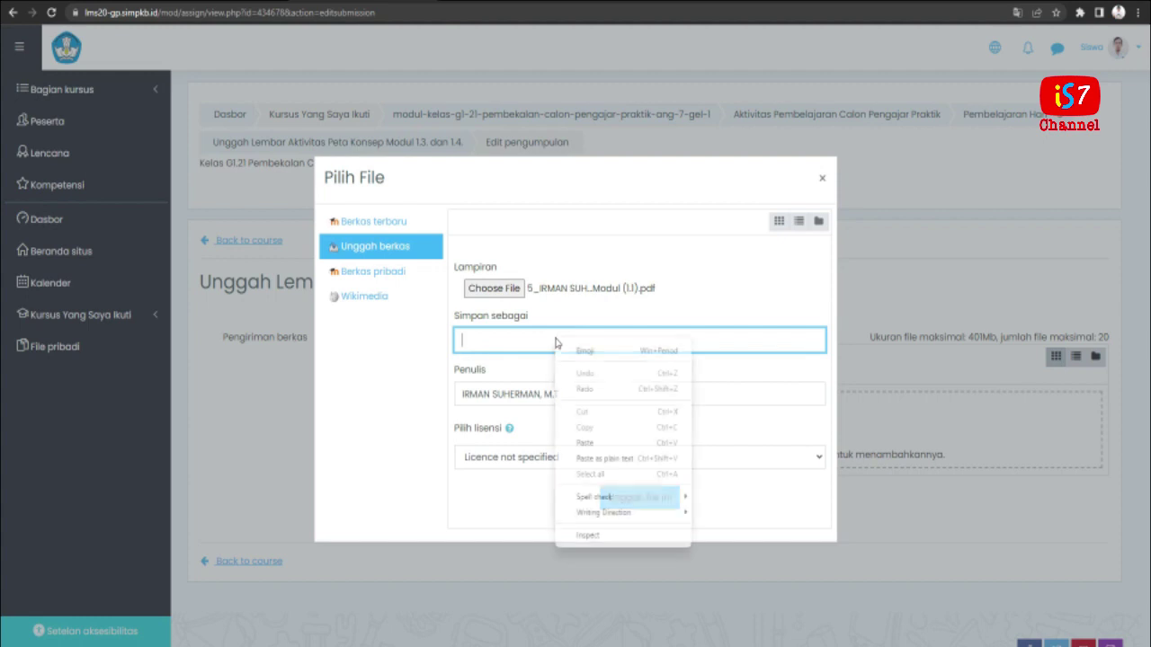
{"action": "left_click", "coordinate": [586, 442]}
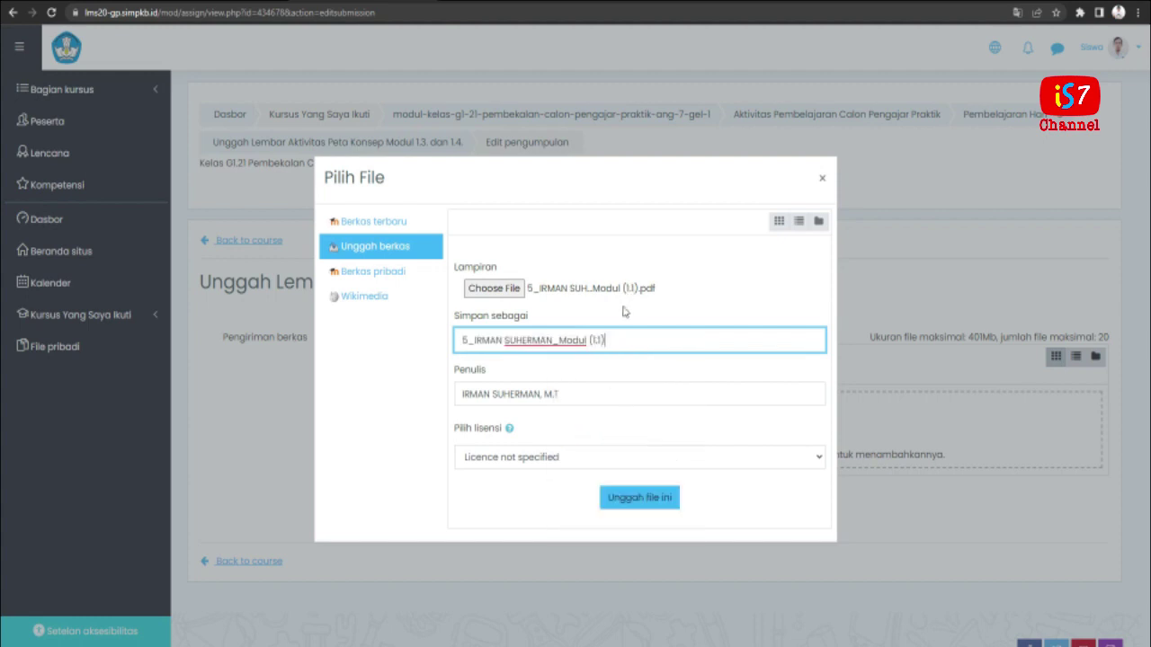
Upload the attached Modul (1.1) file, save the submission changes, and return to the course
{"action": "left_click", "coordinate": [654, 507]}
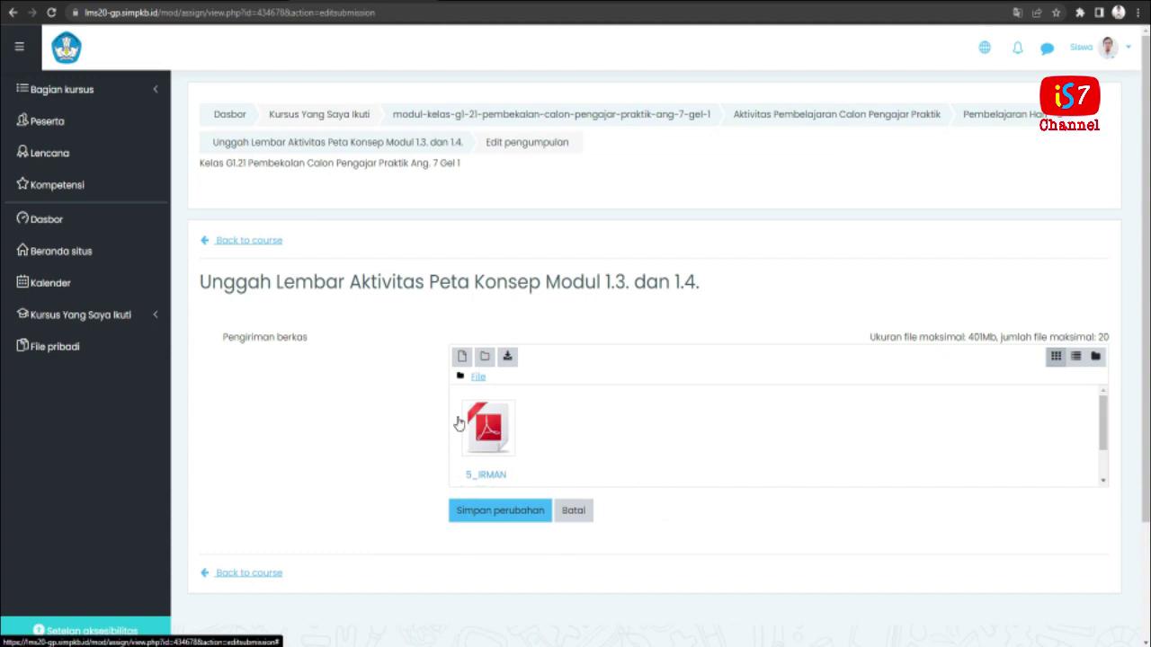
{"action": "left_click", "coordinate": [520, 521]}
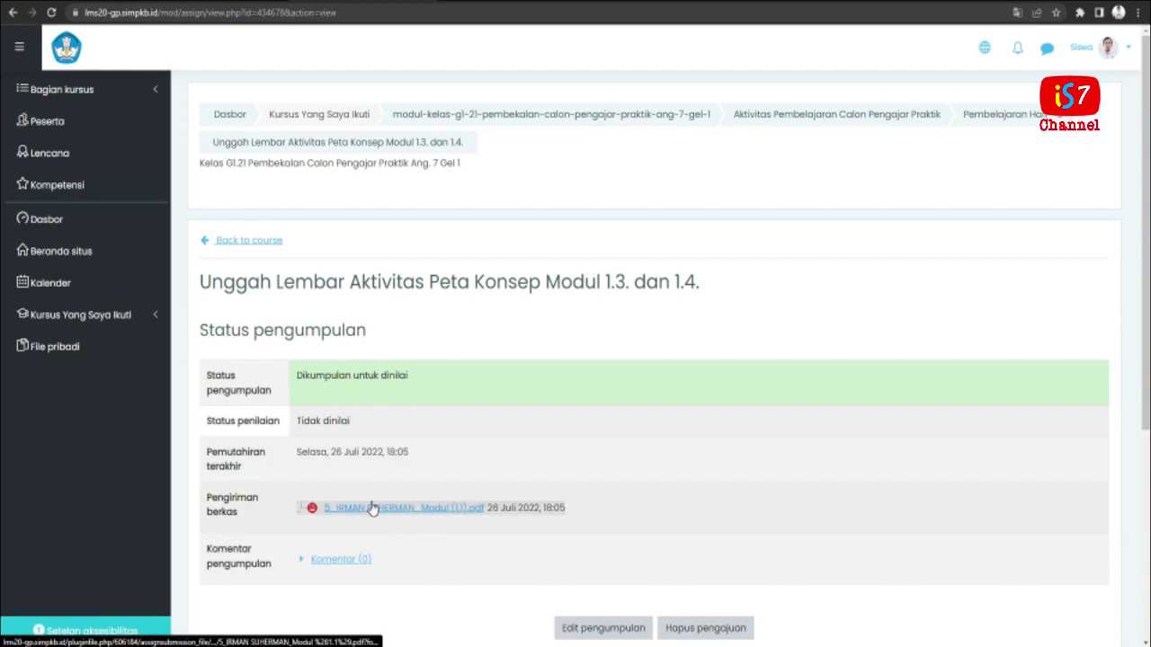
{"action": "left_click", "coordinate": [258, 245]}
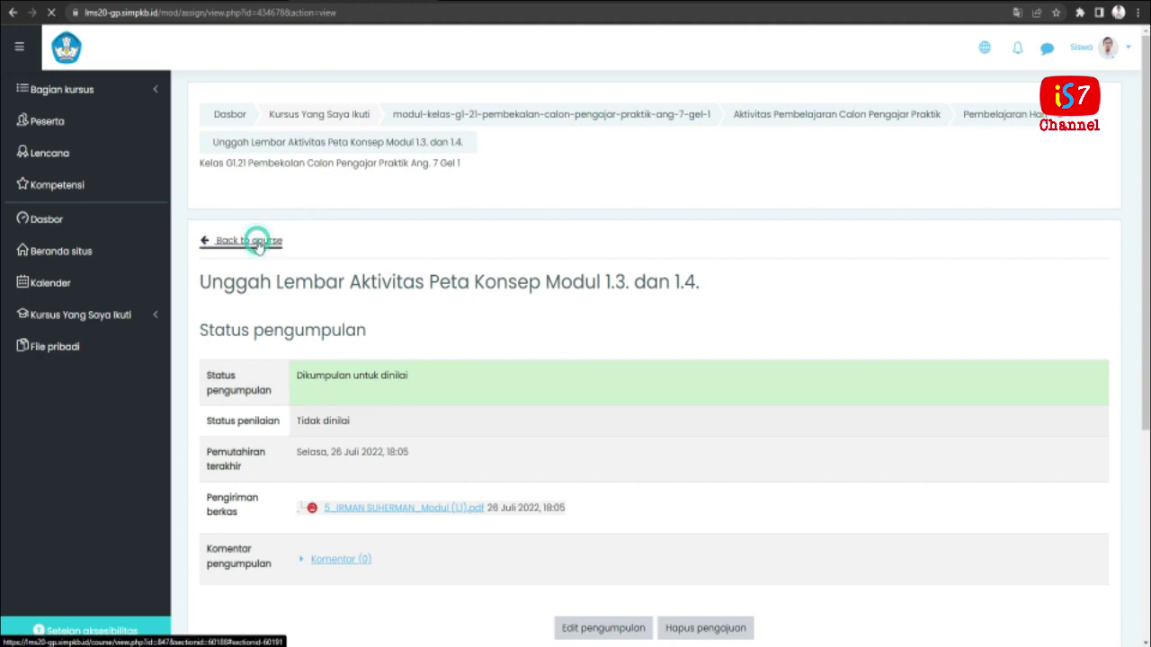